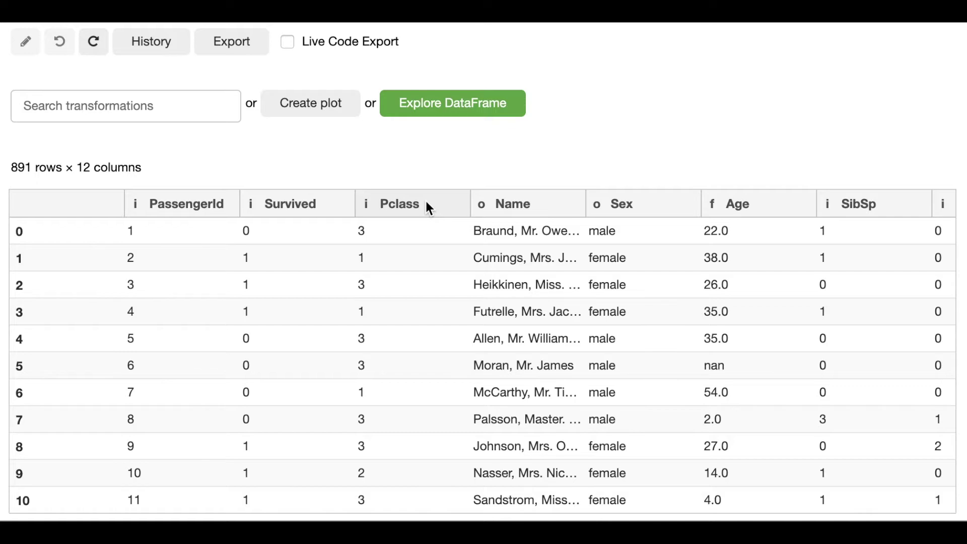
Start a Group by and aggregate transformation and group the passenger data by Pclass and Survived.
{"action": "scroll", "coordinate": [753, 189], "scroll_direction": "right", "scroll_amount": 4}
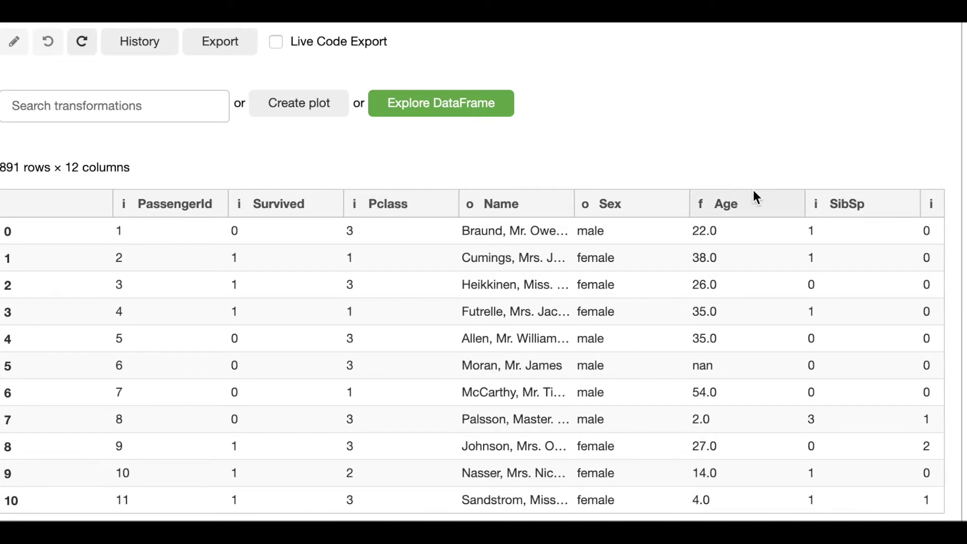
{"action": "scroll", "coordinate": [725, 306], "scroll_direction": "right", "scroll_amount": 5}
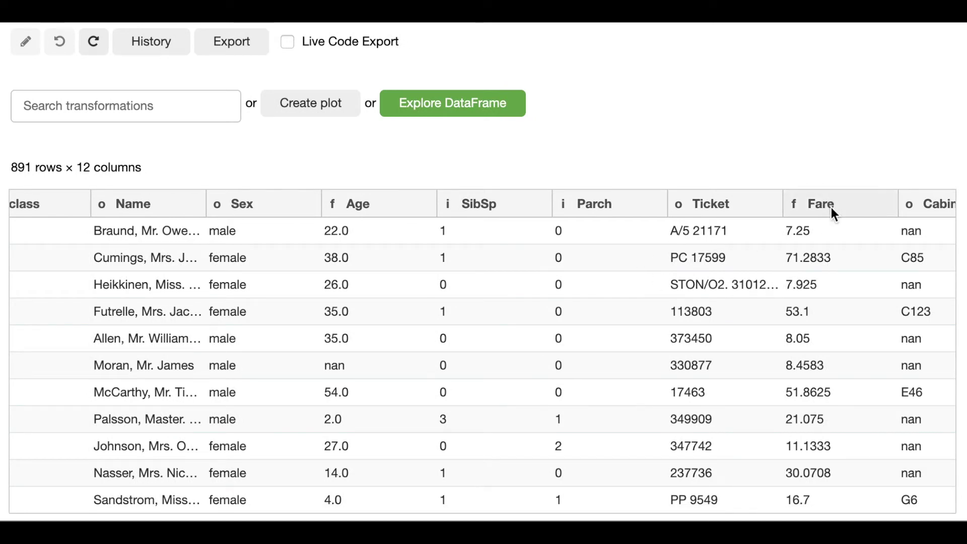
{"action": "scroll", "coordinate": [240, 324], "scroll_direction": "left", "scroll_amount": 6}
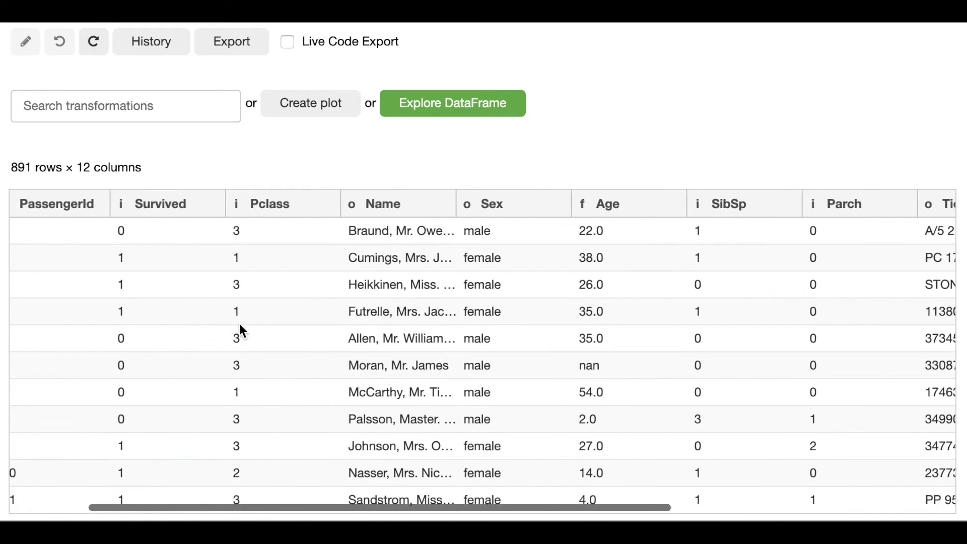
{"action": "scroll", "coordinate": [242, 331], "scroll_direction": "left", "scroll_amount": 2}
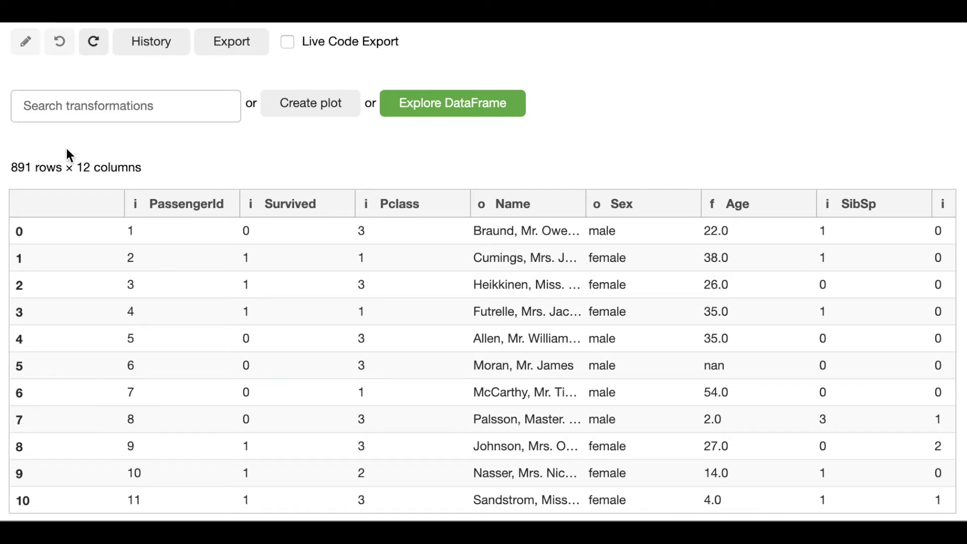
{"action": "left_click", "coordinate": [69, 103]}
{"action": "type", "text": "grou"}
{"action": "key", "text": "Tab"}
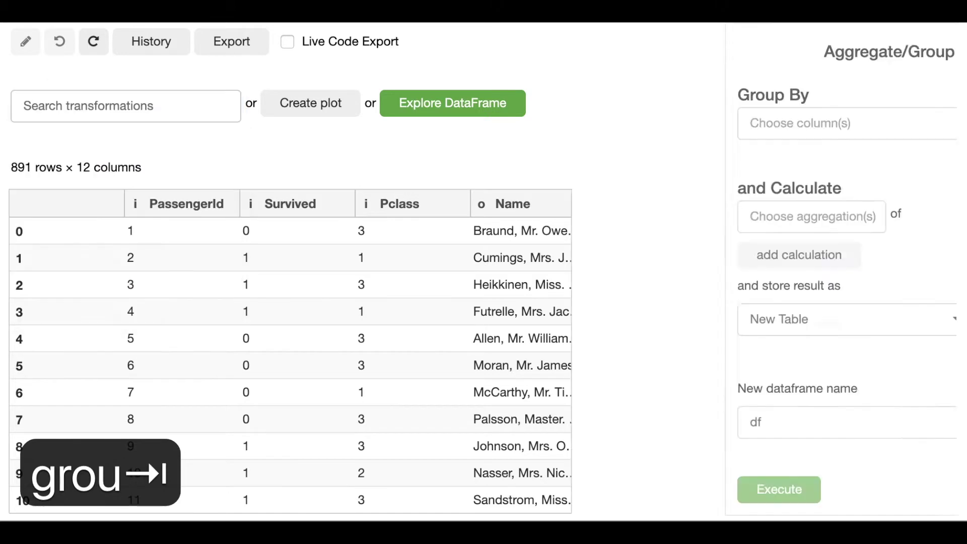
{"action": "type", "text": "pc"}
{"action": "key", "text": "Tab"}
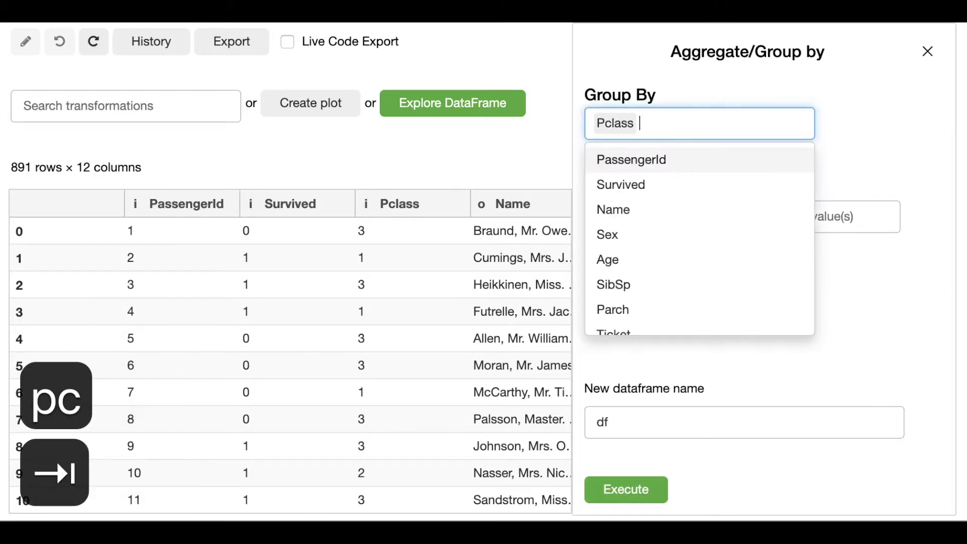
{"action": "type", "text": "sur"}
{"action": "key", "text": "Tab"}
Calculate the min, max and mean of the Age and Fare columns.
{"action": "key", "text": "Tab"}
{"action": "type", "text": "min"}
{"action": "key", "text": "Tab"}
{"action": "type", "text": "max"}
{"action": "key", "text": "Tab"}
{"action": "type", "text": "mean"}
{"action": "key", "text": "Tab"}
{"action": "key", "text": "Tab"}
{"action": "type", "text": "age"}
{"action": "key", "text": "Tab"}
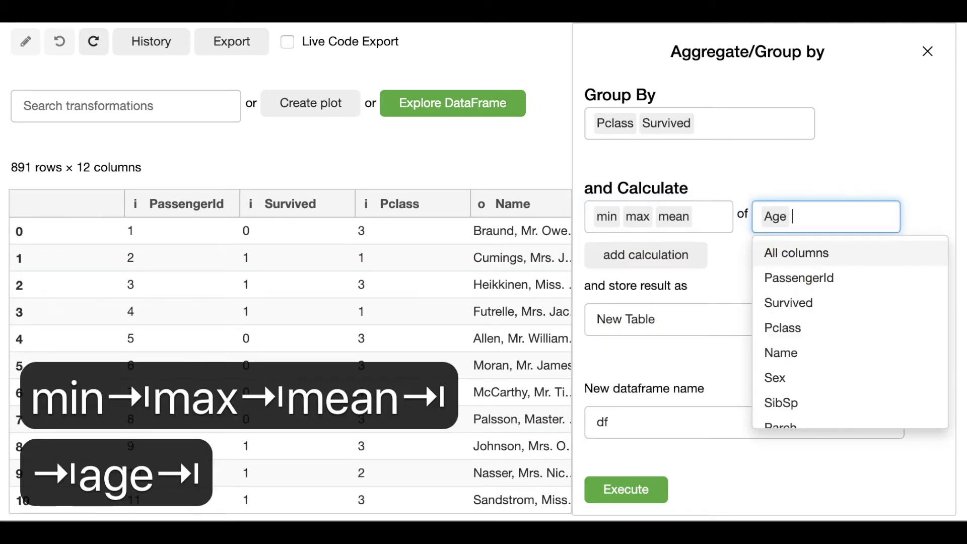
{"action": "type", "text": "fare"}
{"action": "key", "text": "Tab"}
Store the result as new columns in a dataframe named df_aggregation and execute the aggregation.
{"action": "key", "text": "Tab"}
{"action": "key", "text": "Tab"}
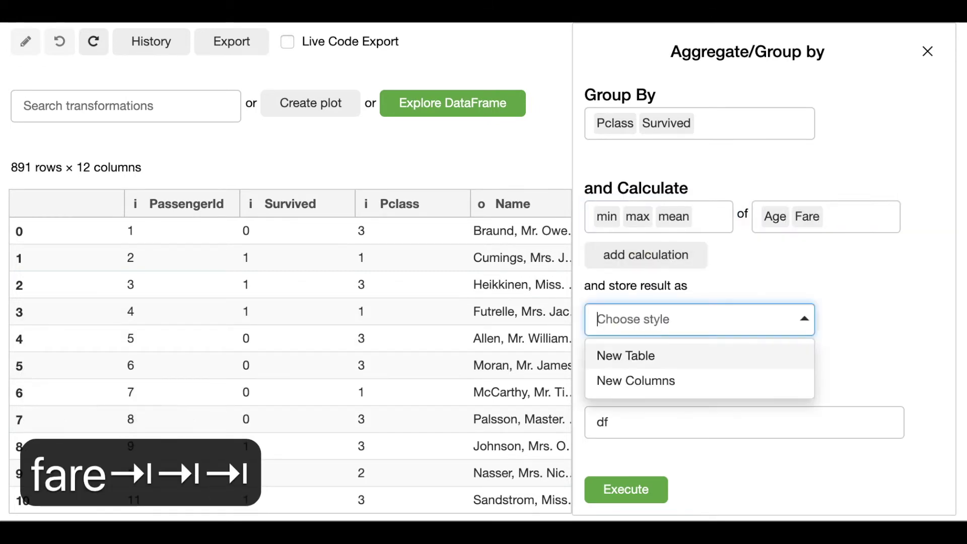
{"action": "type", "text": "col"}
{"action": "key", "text": "Tab"}
{"action": "key", "text": "Tab"}
{"action": "key", "text": "shift+Tab"}
{"action": "type", "text": "df_aggregation"}
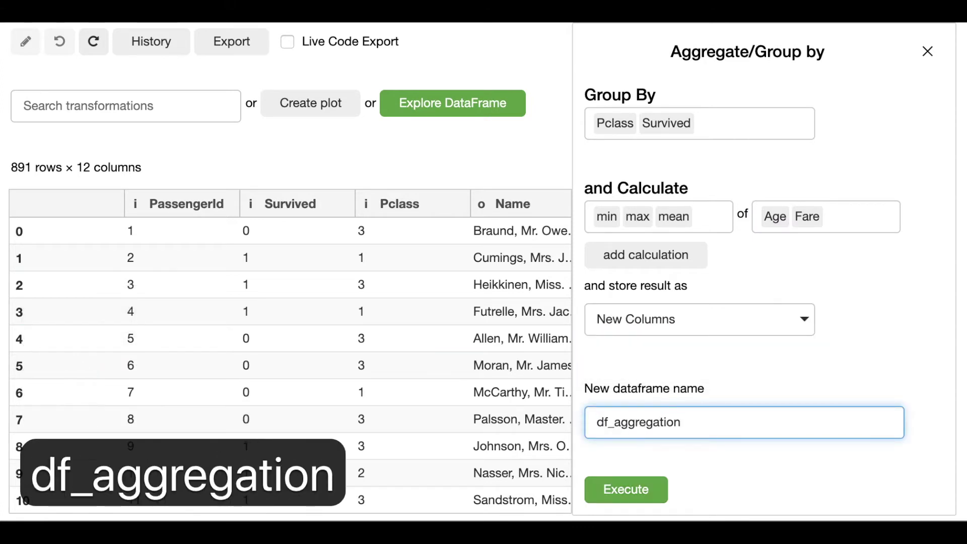
{"action": "key", "text": "Return"}
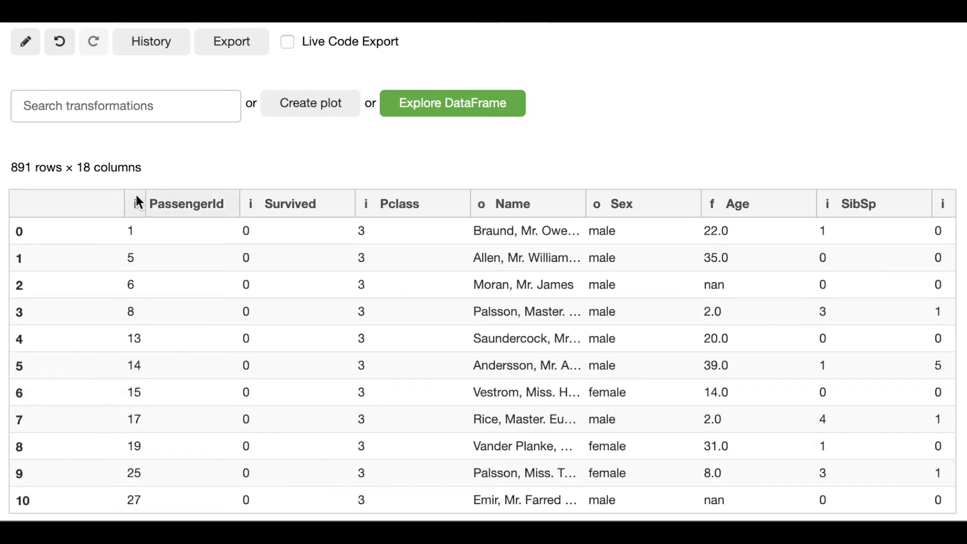
Inspect the added Age and Fare aggregate columns, including the Age_min summary, and undo the aggregation.
{"action": "scroll", "coordinate": [354, 343], "scroll_direction": "right", "scroll_amount": 10}
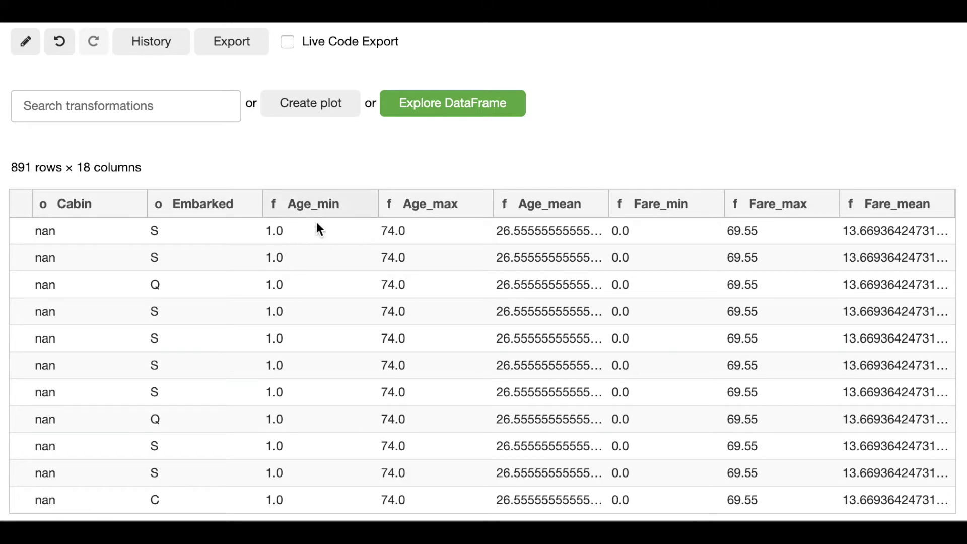
{"action": "scroll", "coordinate": [284, 363], "scroll_direction": "down", "scroll_amount": 15}
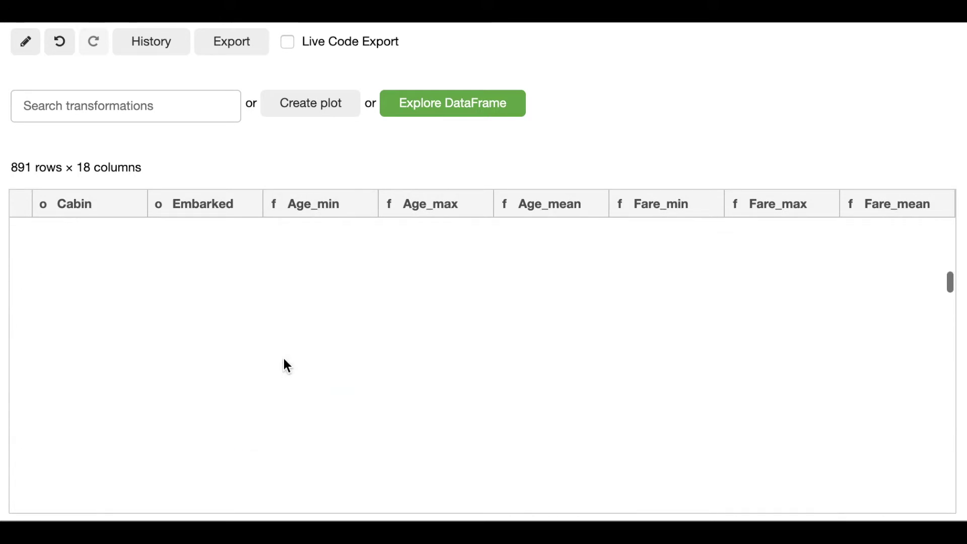
{"action": "left_click", "coordinate": [318, 207]}
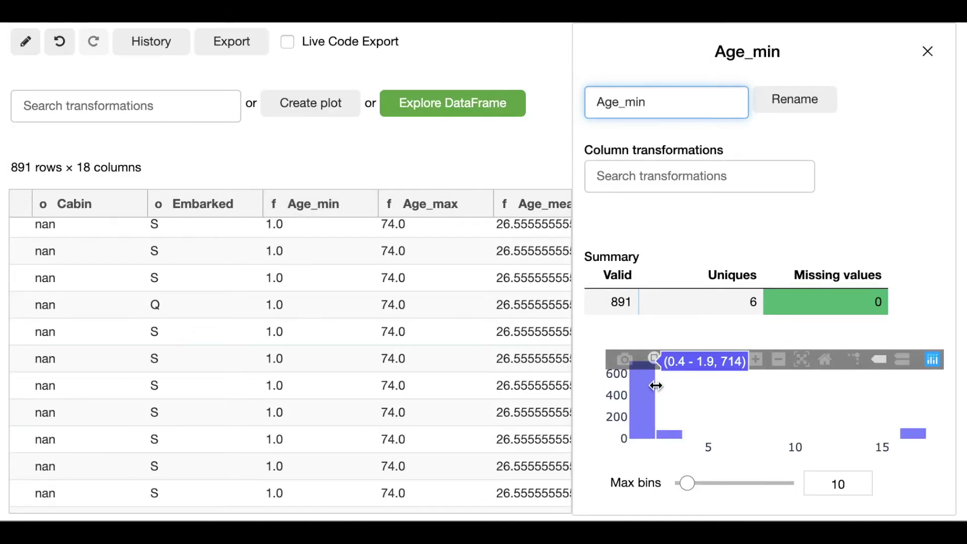
{"action": "left_click", "coordinate": [927, 53]}
{"action": "scroll", "coordinate": [315, 265], "scroll_direction": "up", "scroll_amount": 5}
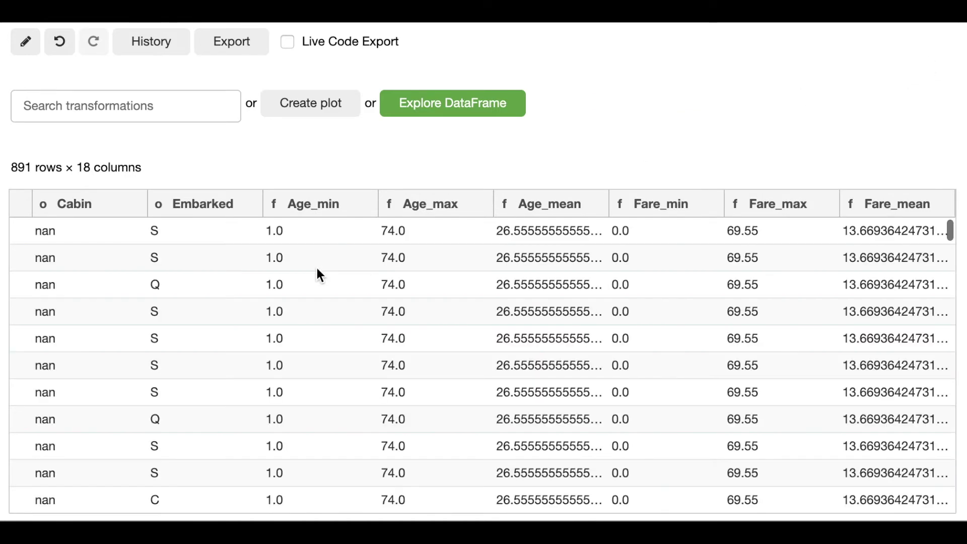
{"action": "scroll", "coordinate": [316, 268], "scroll_direction": "left", "scroll_amount": 10}
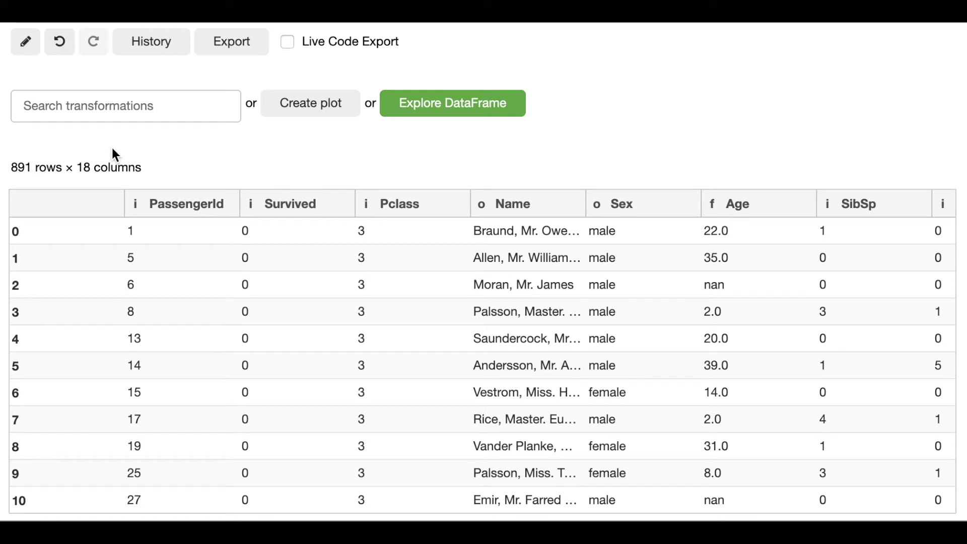
{"action": "left_click", "coordinate": [60, 42]}
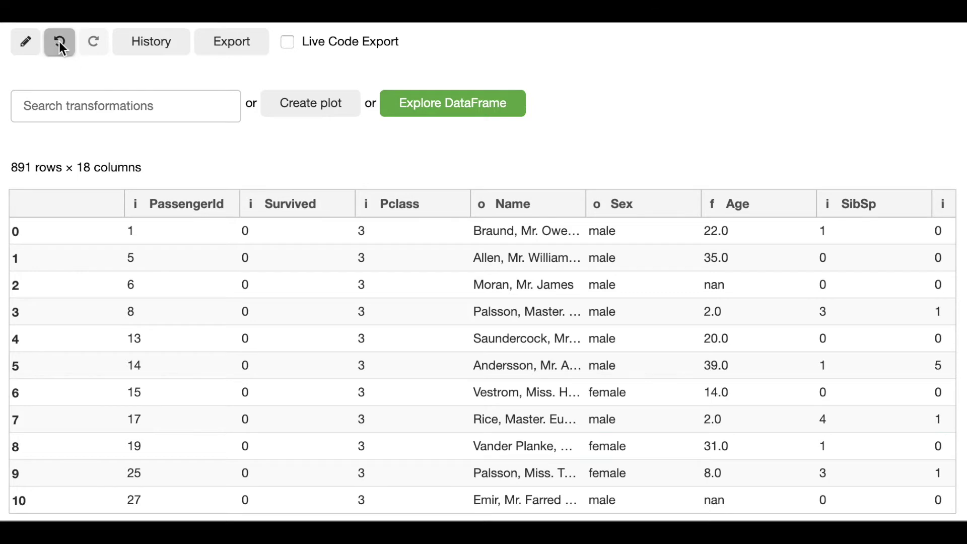
Open a new Group by and aggregate transformation and set the new dataframe name to dffghjk.
{"action": "left_click", "coordinate": [76, 105]}
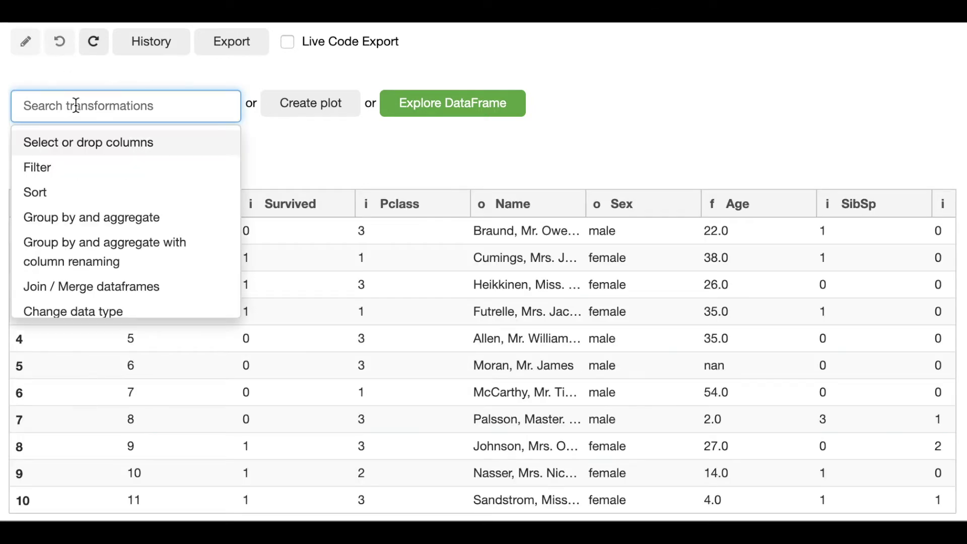
{"action": "type", "text": "grou"}
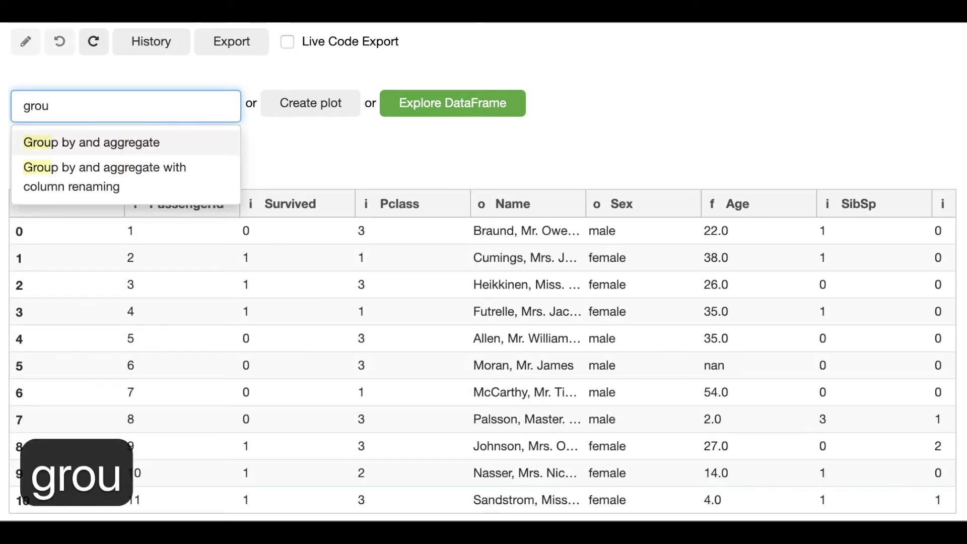
{"action": "key", "text": "Tab"}
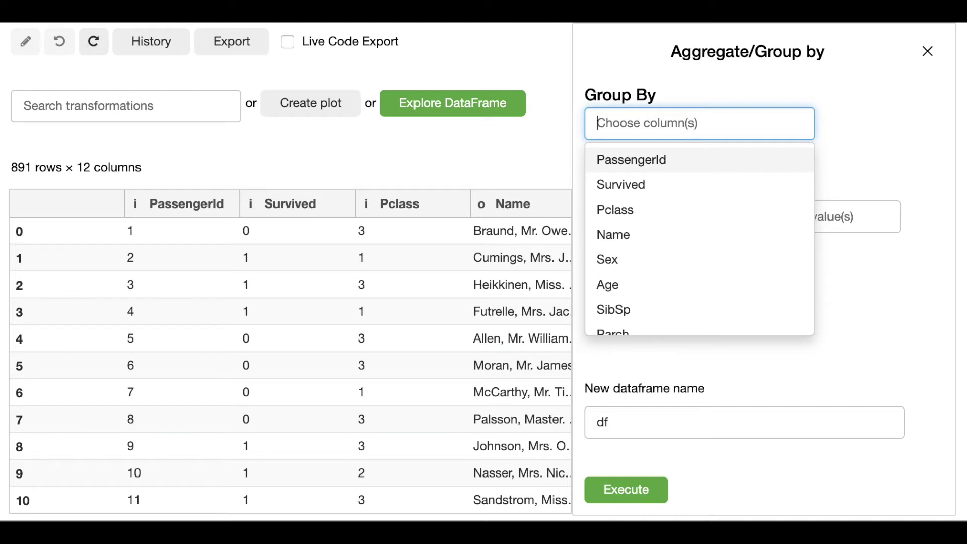
{"action": "left_click", "coordinate": [892, 126]}
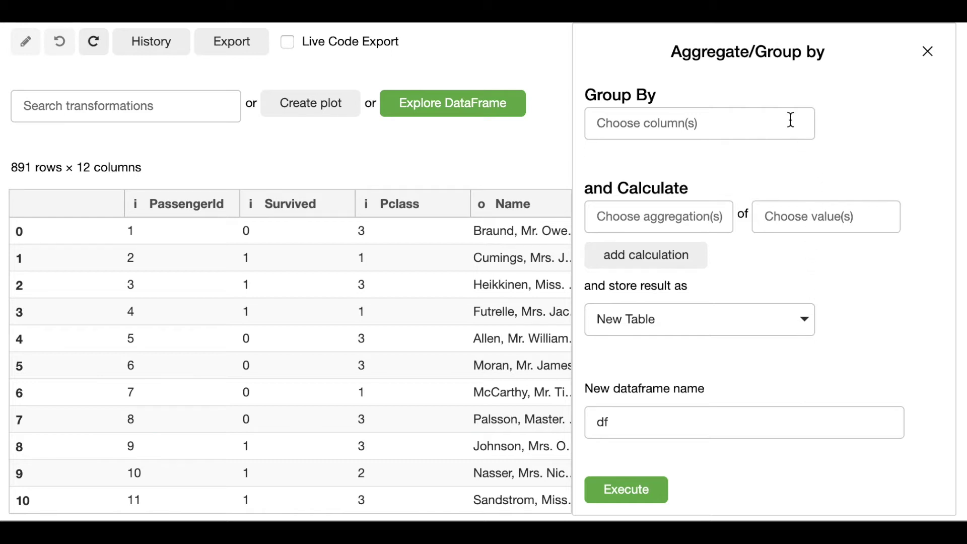
{"action": "left_click", "coordinate": [724, 125]}
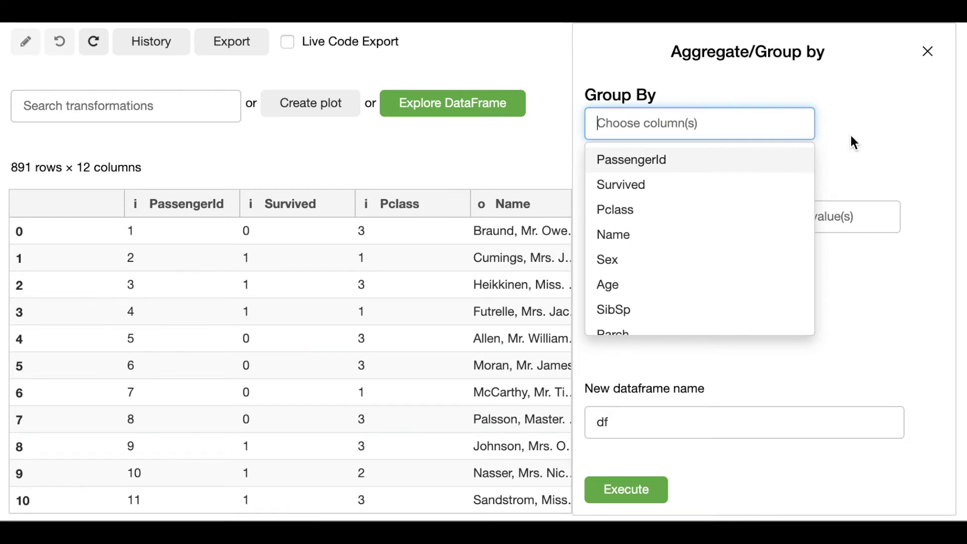
{"action": "left_click", "coordinate": [881, 151]}
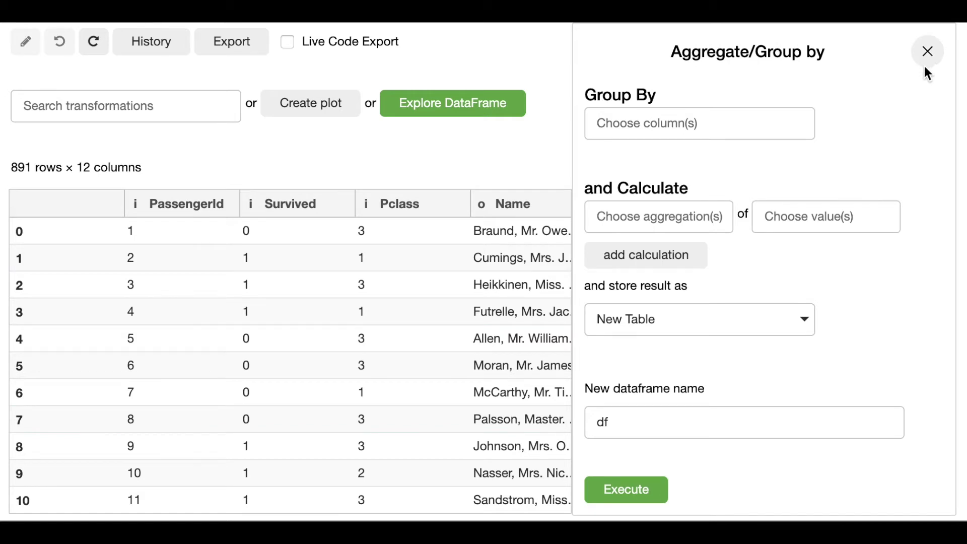
{"action": "left_click", "coordinate": [627, 421]}
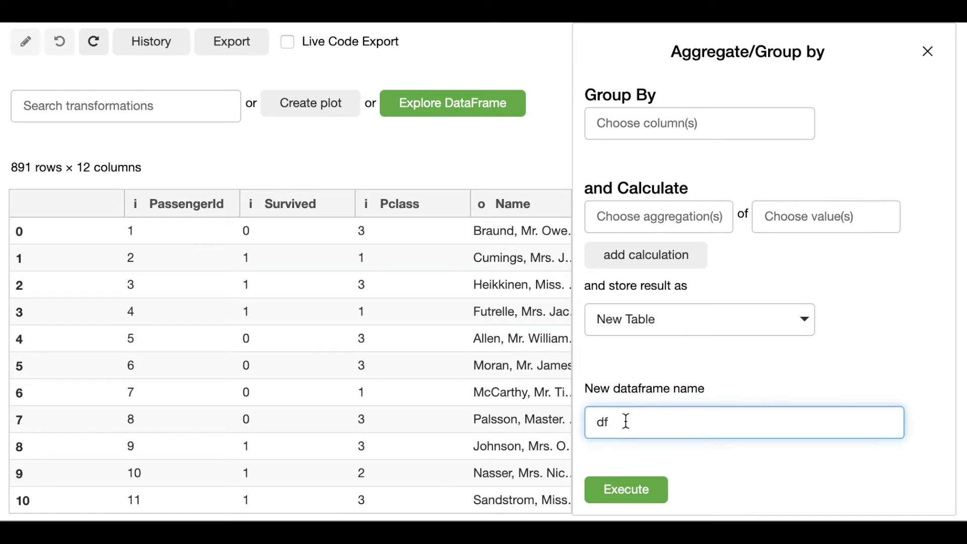
{"action": "type", "text": "fghjk"}
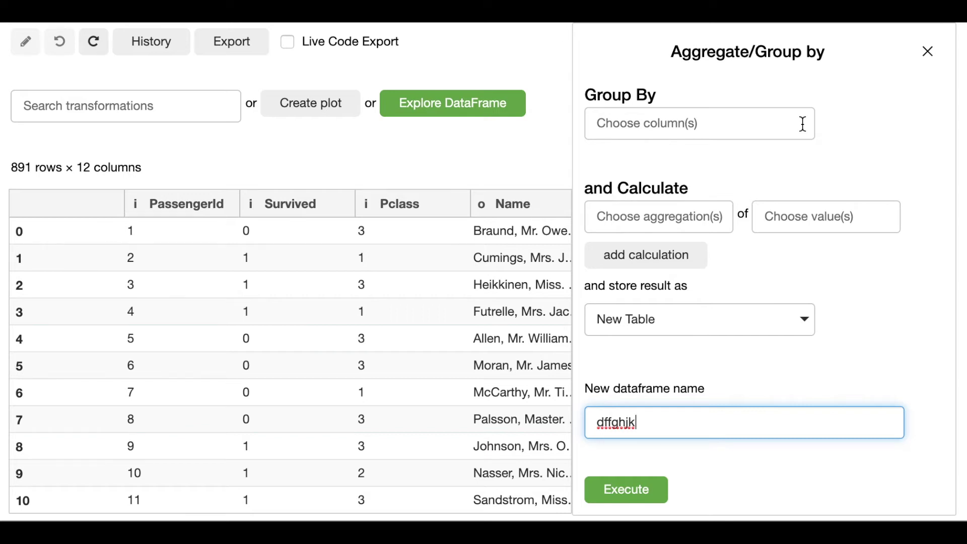
{"action": "left_click", "coordinate": [715, 128]}
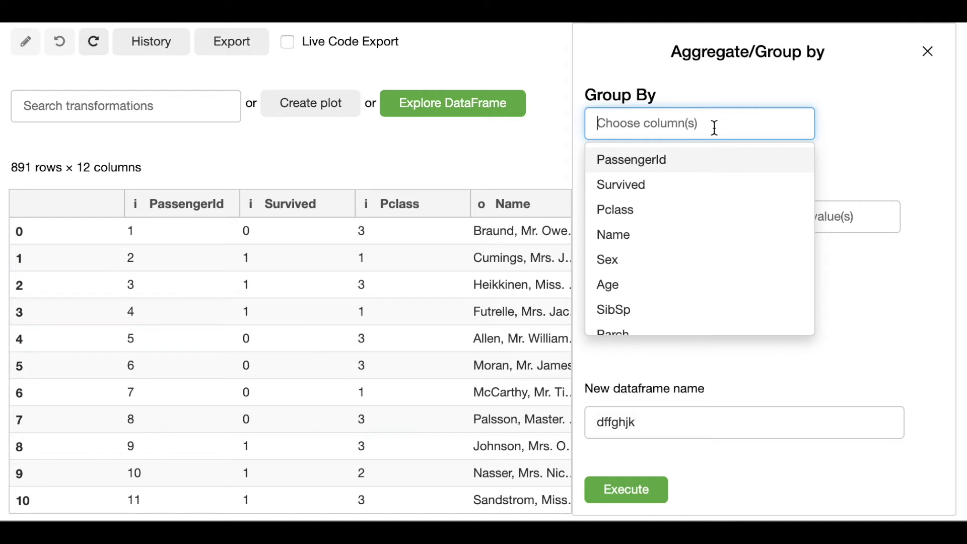
{"action": "key", "text": "Tab"}
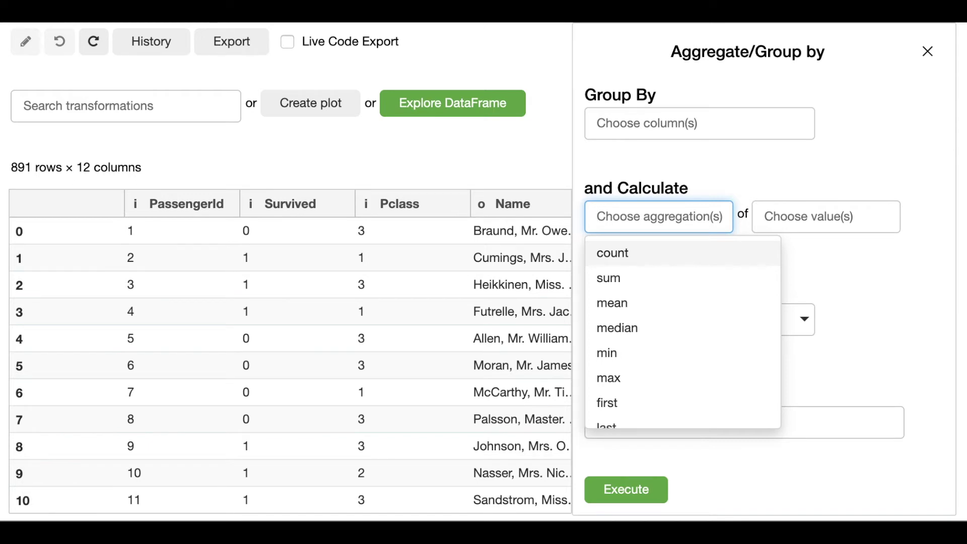
{"action": "key", "text": "shift+Tab"}
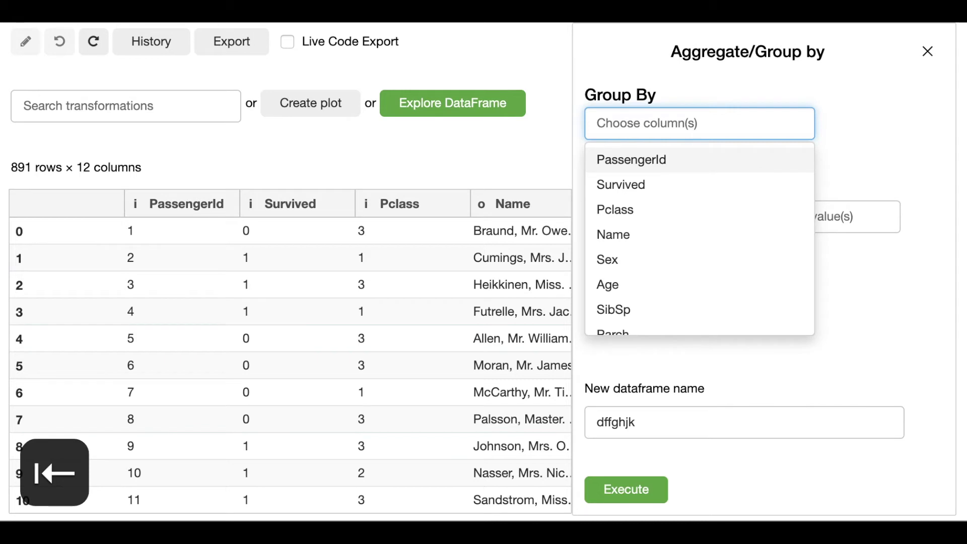
{"action": "key", "text": "Tab"}
{"action": "key", "text": "Tab"}
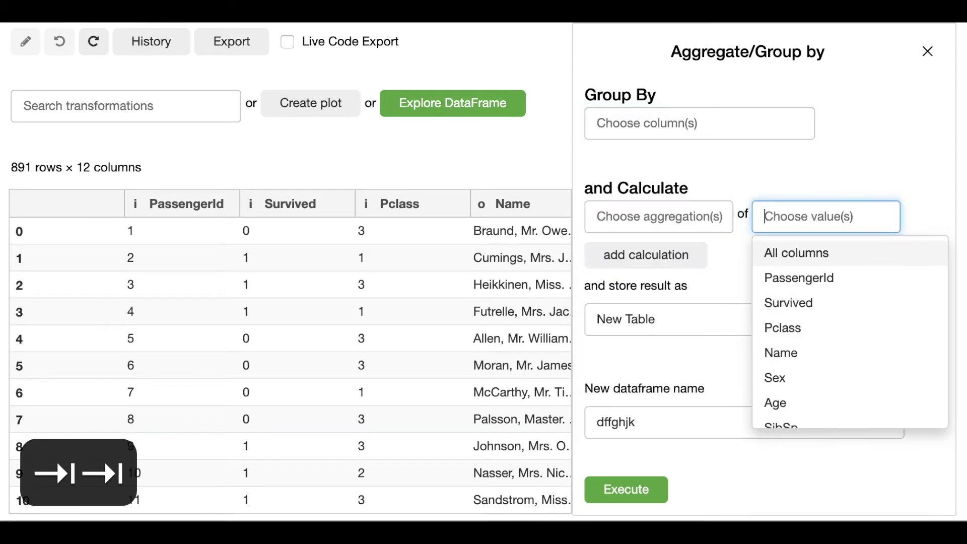
{"action": "key", "text": "shift+Tab"}
{"action": "key", "text": "shift+Tab"}
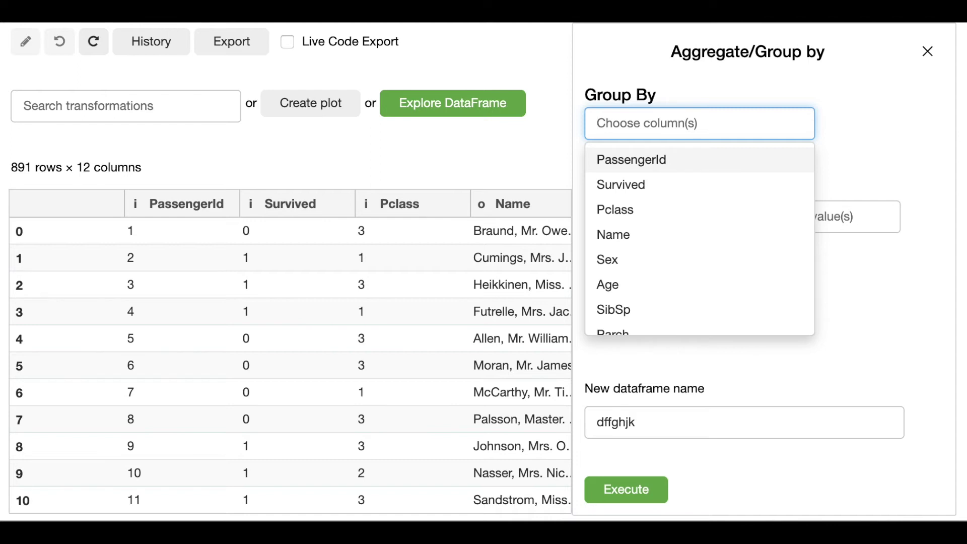
Choose Pclass as the grouping column and remove it again.
{"action": "type", "text": "pc"}
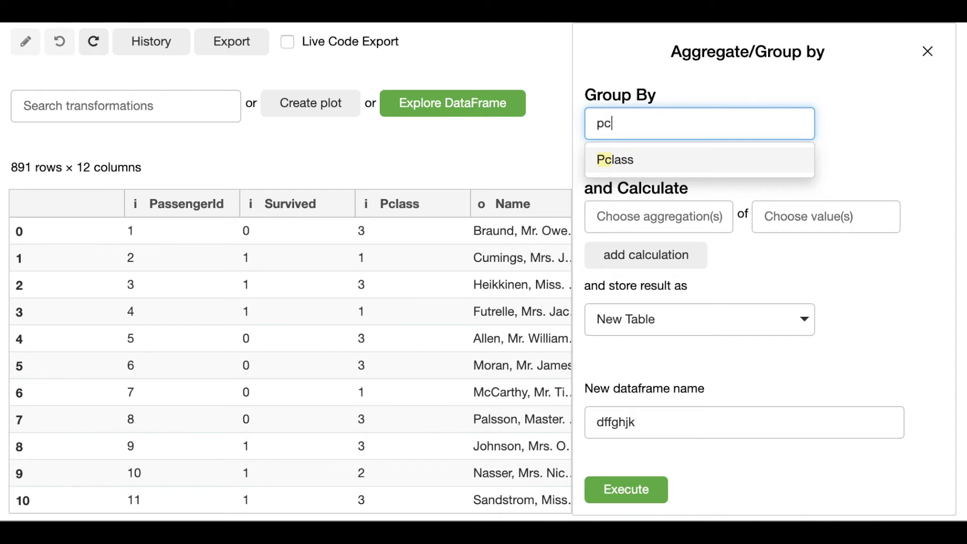
{"action": "key", "text": "BackSpace"}
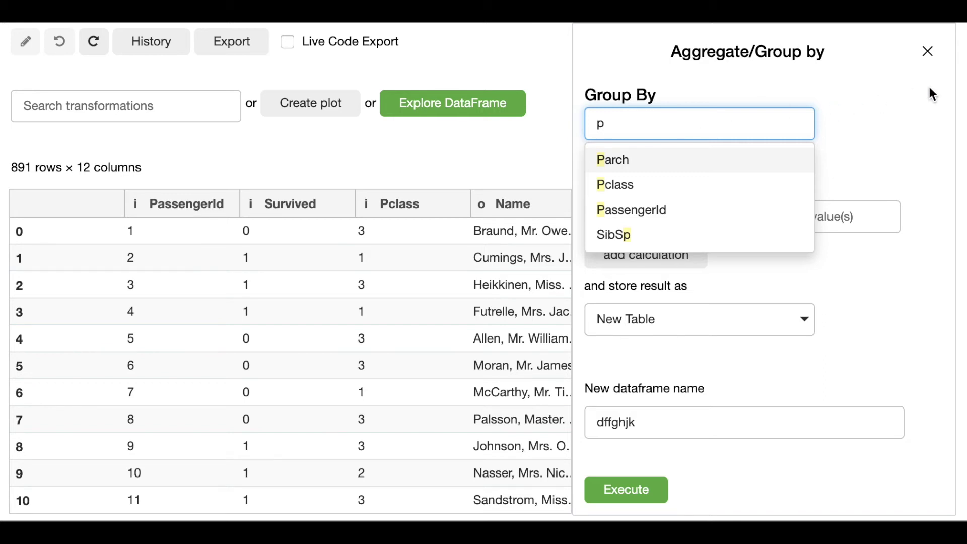
{"action": "key", "text": "Down"}
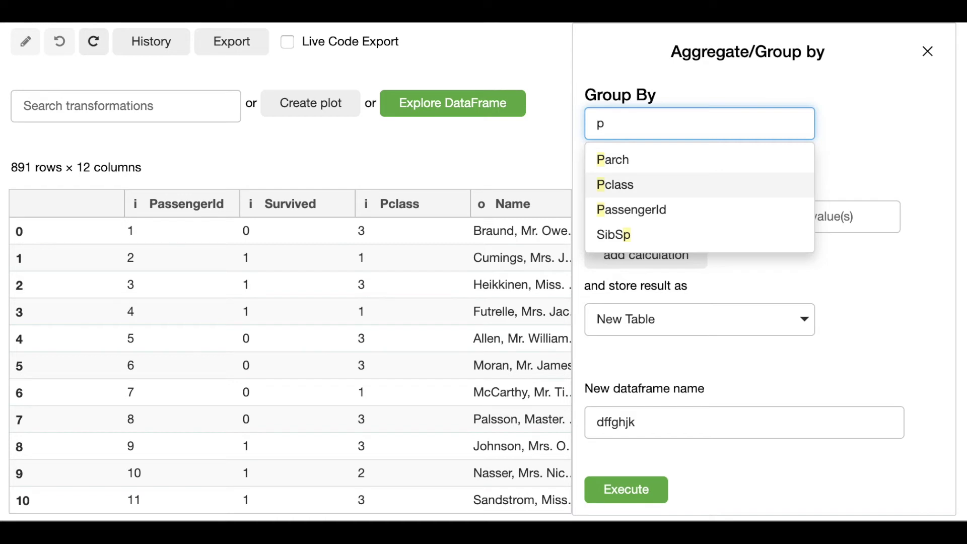
{"action": "key", "text": "Tab"}
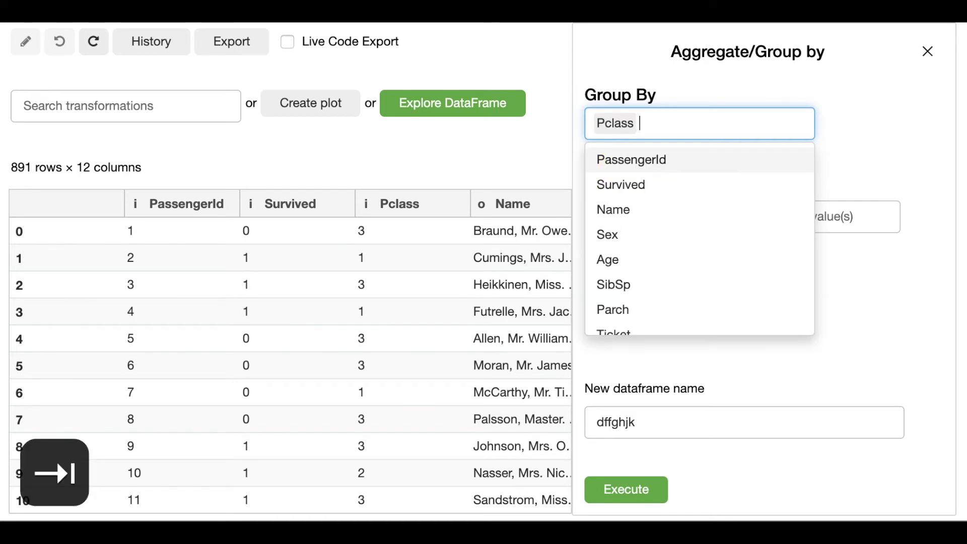
{"action": "key", "text": "BackSpace"}
Browse the grouping column suggestions matching "p" and "pc", and clear the filter text.
{"action": "type", "text": "p"}
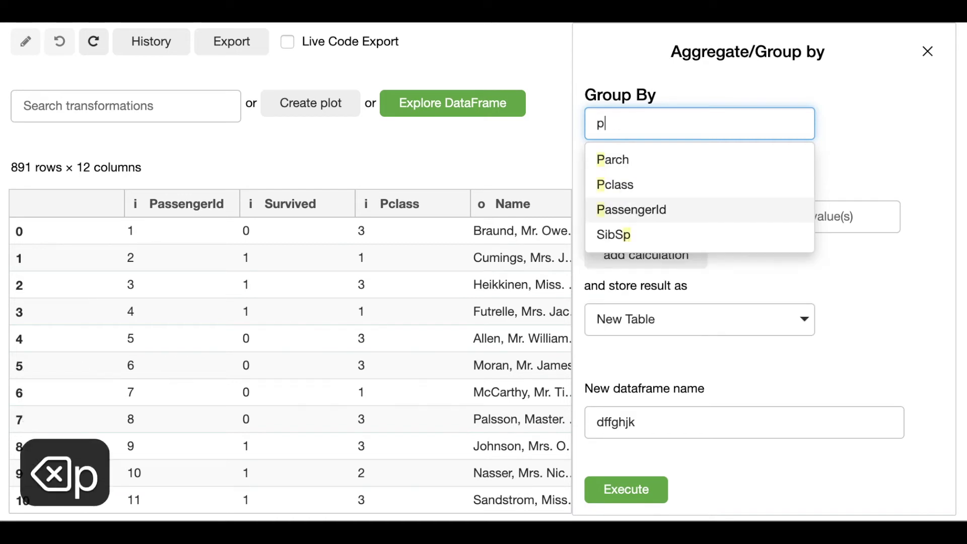
{"action": "key", "text": "Up"}
{"action": "key", "text": "Up"}
{"action": "key", "text": "Down"}
{"action": "key", "text": "Down"}
{"action": "key", "text": "Down"}
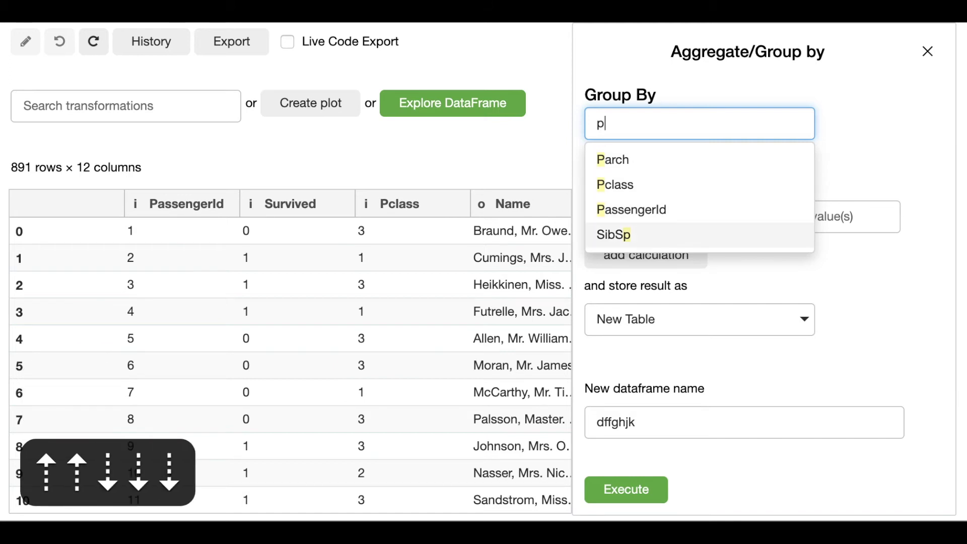
{"action": "key", "text": "Up"}
{"action": "key", "text": "Up"}
{"action": "key", "text": "Up"}
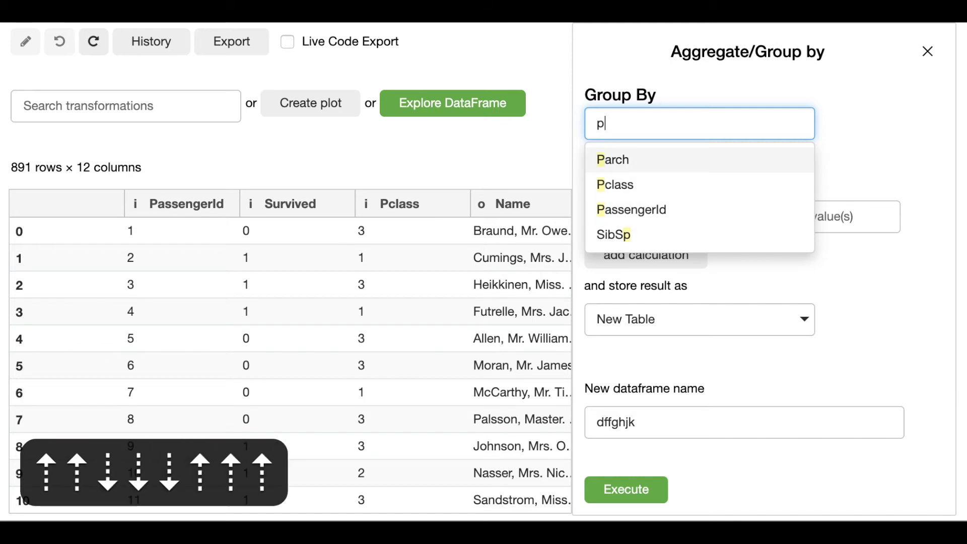
{"action": "key", "text": "Down"}
{"action": "key", "text": "Down"}
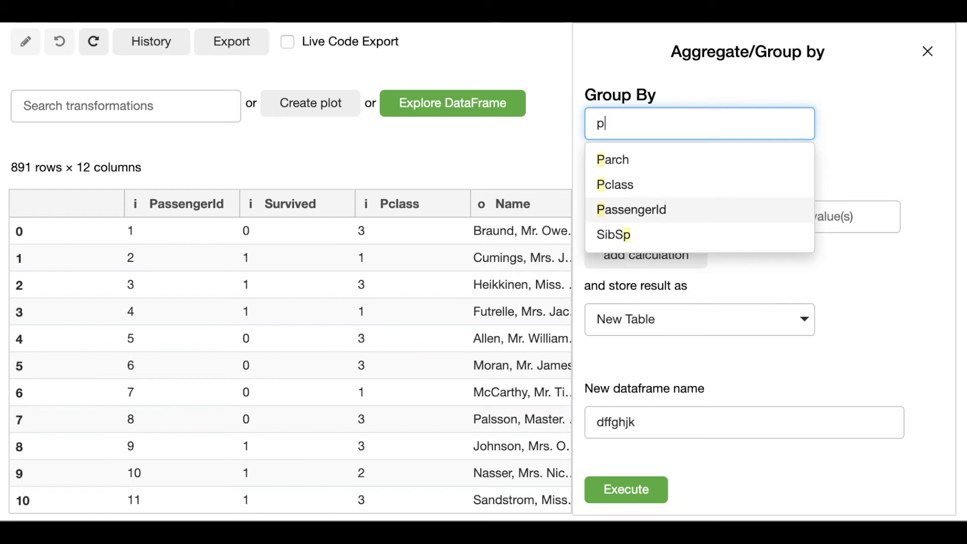
{"action": "type", "text": "c"}
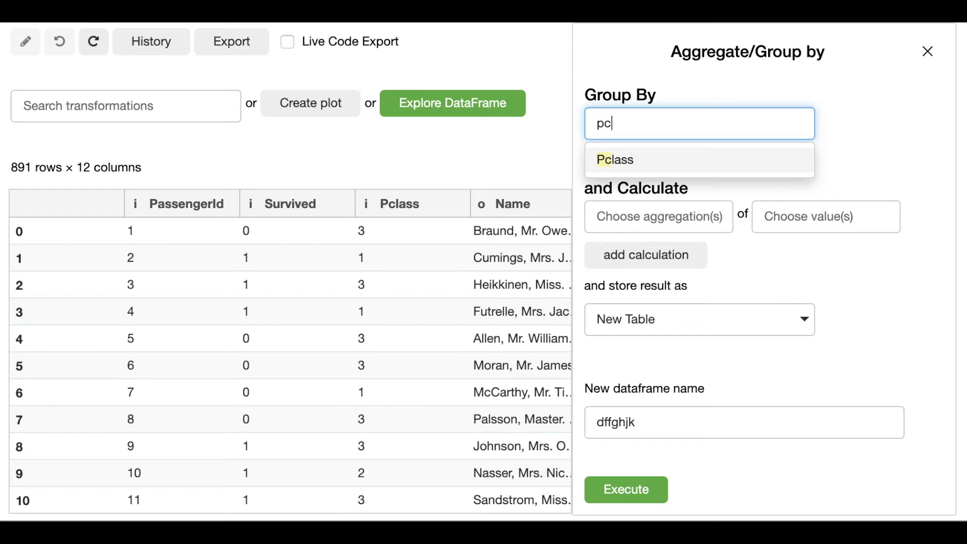
{"action": "key", "text": "BackSpace"}
{"action": "key", "text": "BackSpace"}
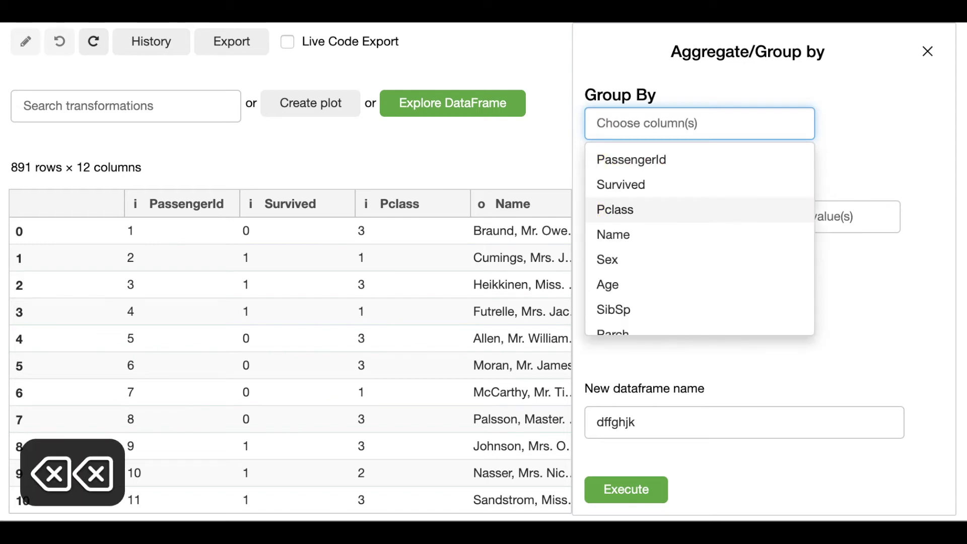
Group the data by the Pclass and Survived columns.
{"action": "type", "text": "pc"}
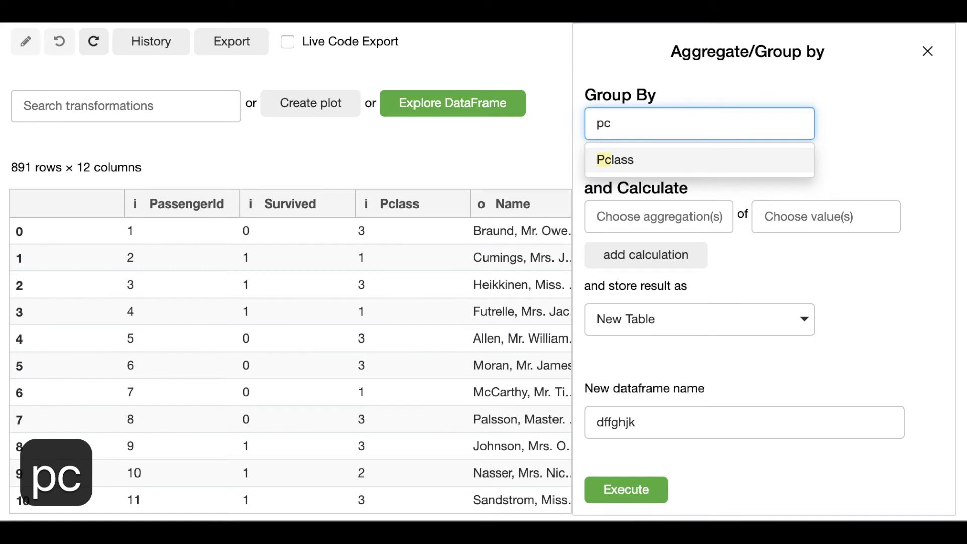
{"action": "key", "text": "Tab"}
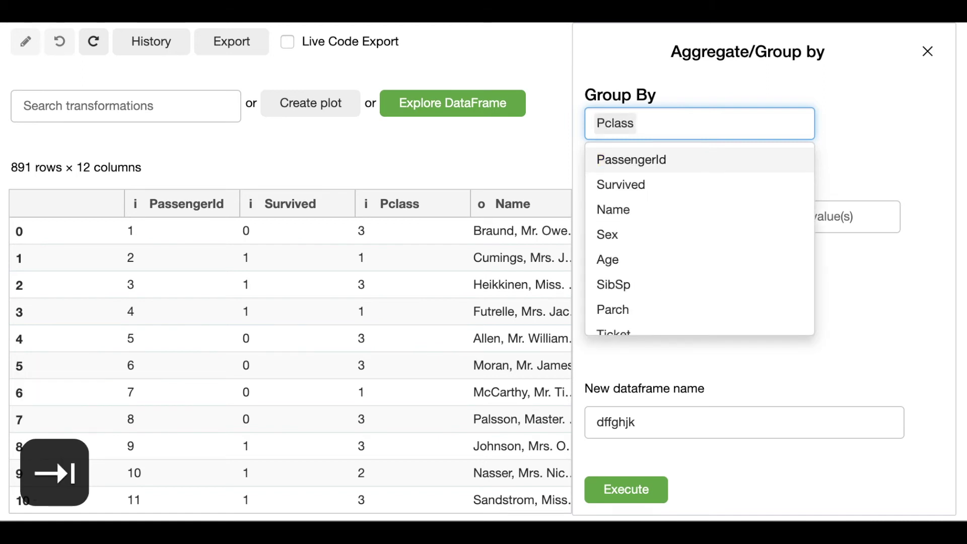
{"action": "type", "text": "su"}
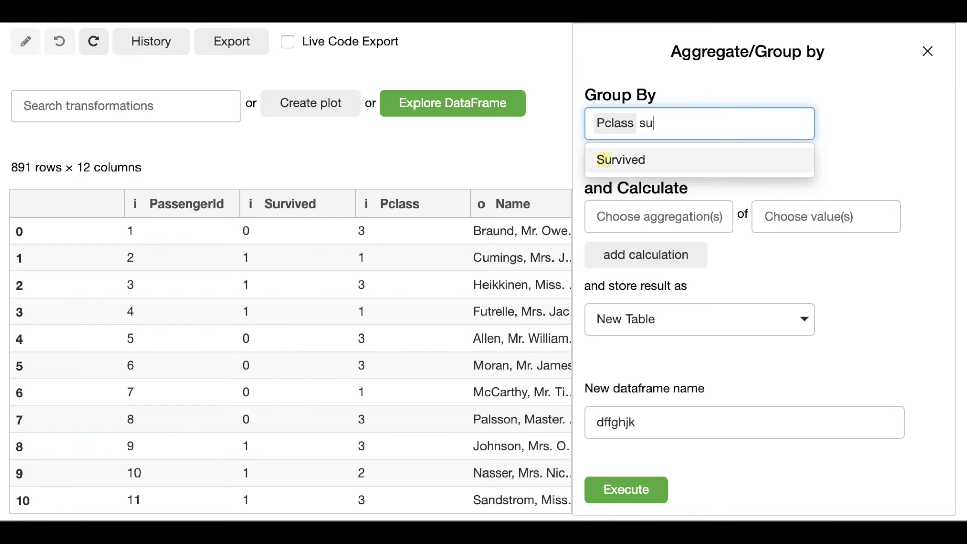
{"action": "key", "text": "Tab"}
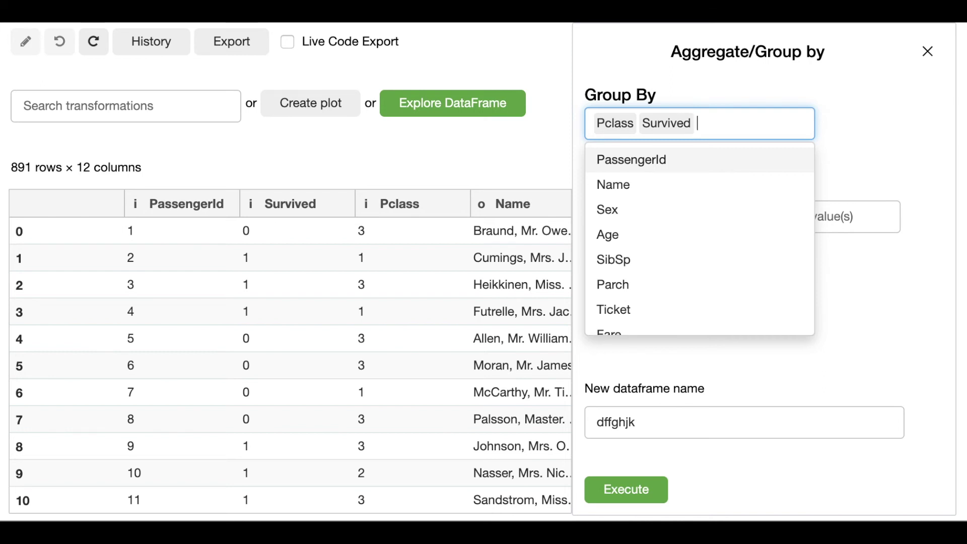
Choose min, max and mean as the aggregations of the first calculation.
{"action": "key", "text": "Tab"}
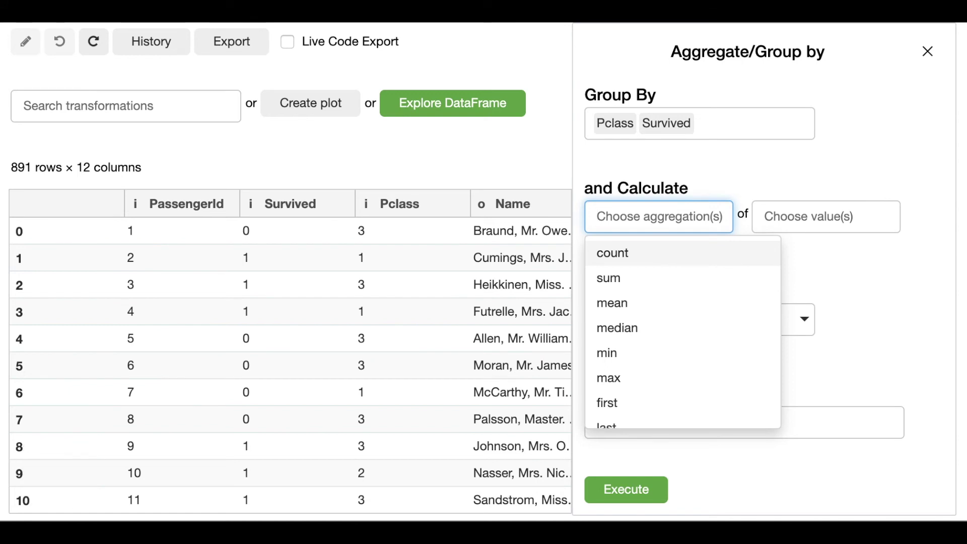
{"action": "type", "text": "mi"}
{"action": "key", "text": "Tab"}
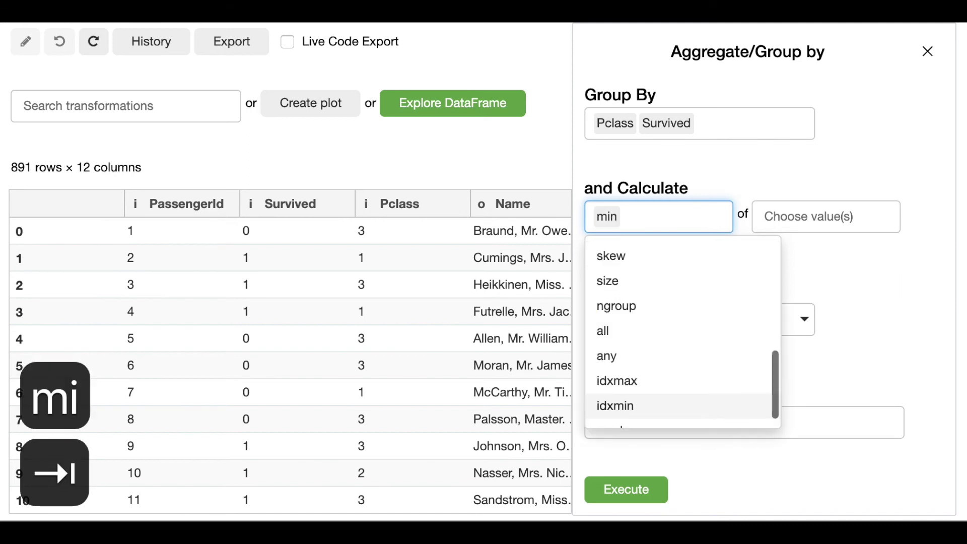
{"action": "type", "text": "max"}
{"action": "key", "text": "Tab"}
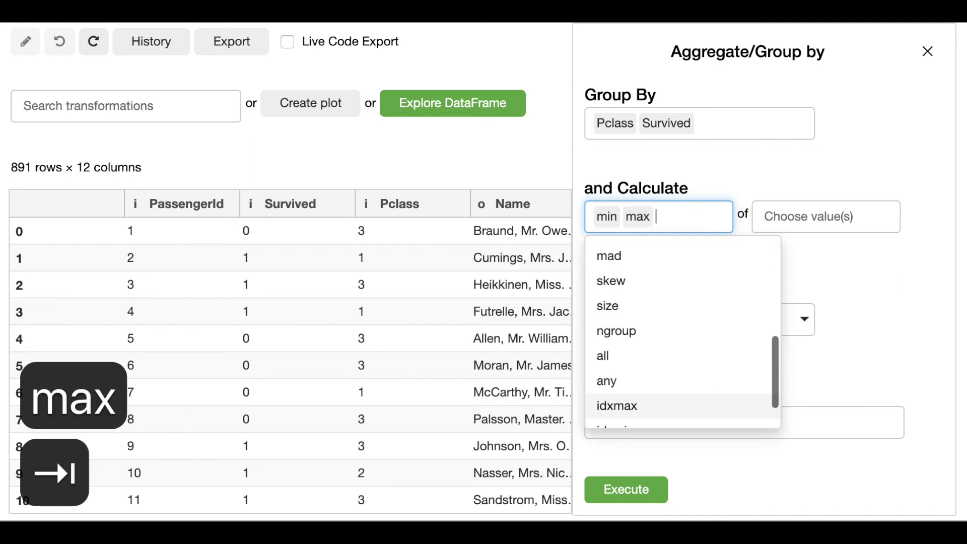
{"action": "type", "text": "mea"}
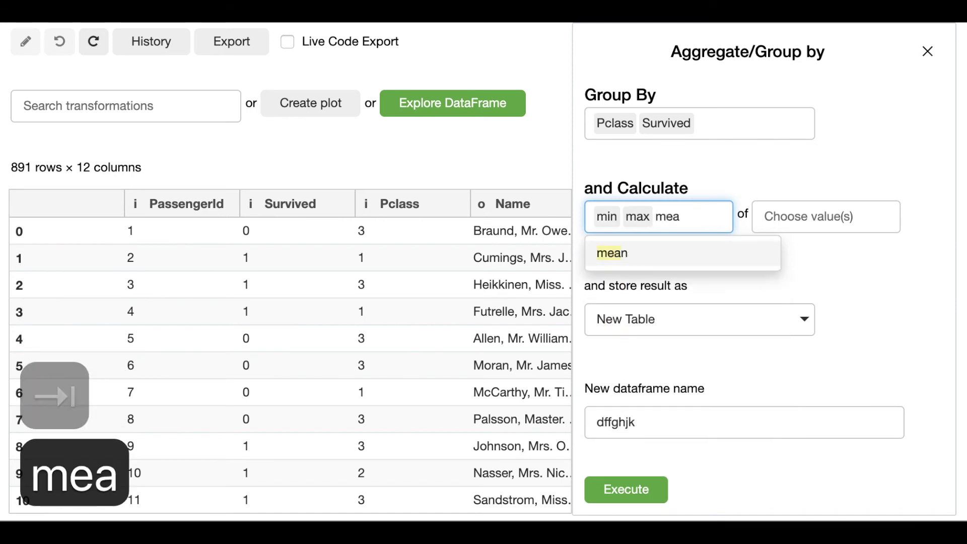
{"action": "key", "text": "Tab"}
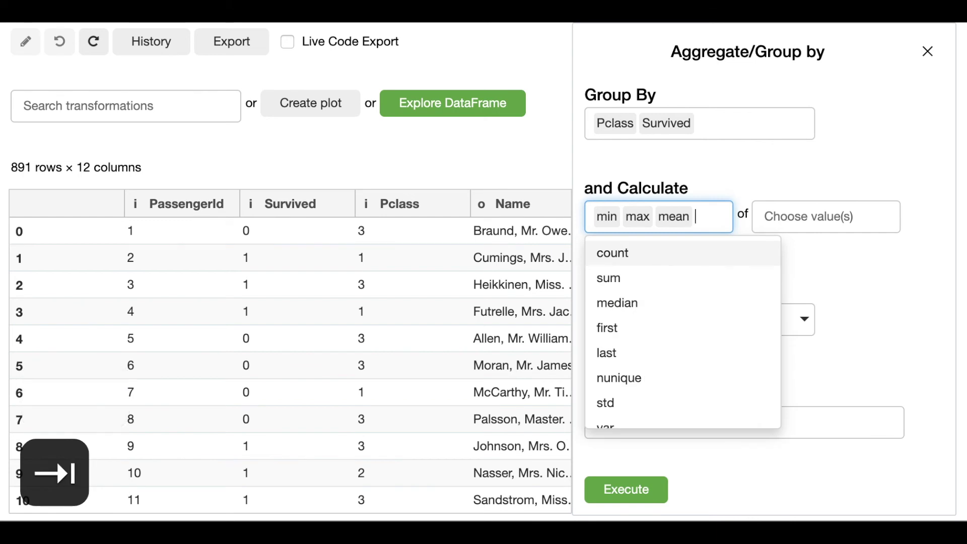
Choose Age and Fare as the value columns for the min, max and mean calculation.
{"action": "key", "text": "Tab"}
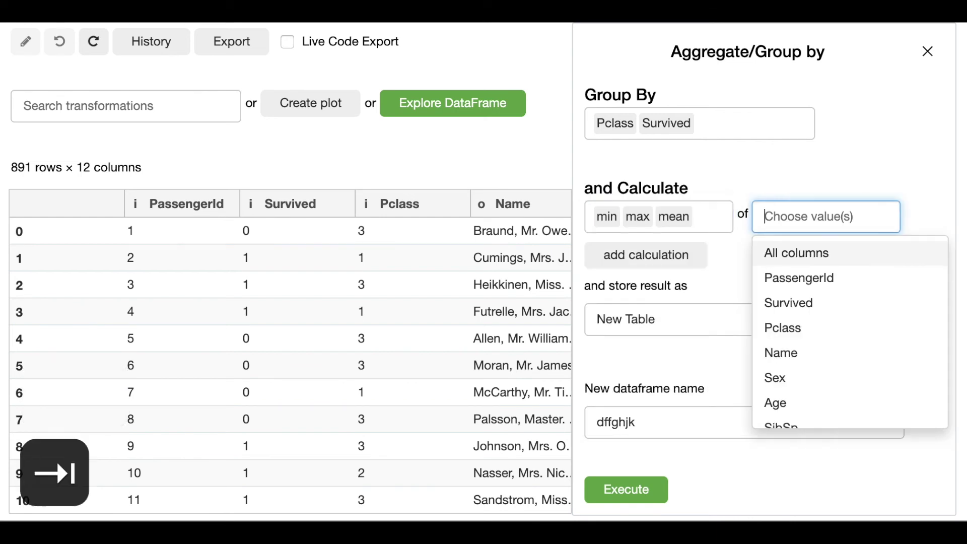
{"action": "type", "text": "ag"}
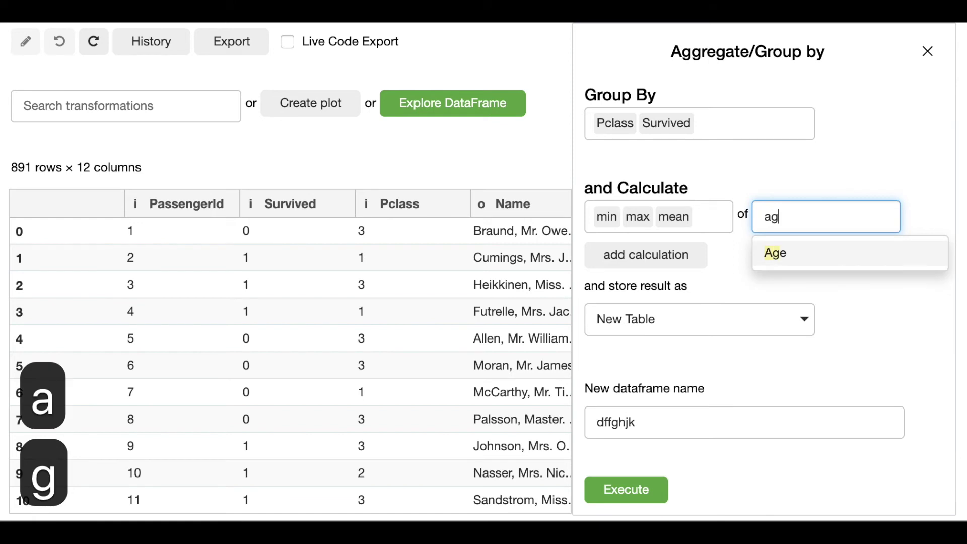
{"action": "key", "text": "Tab"}
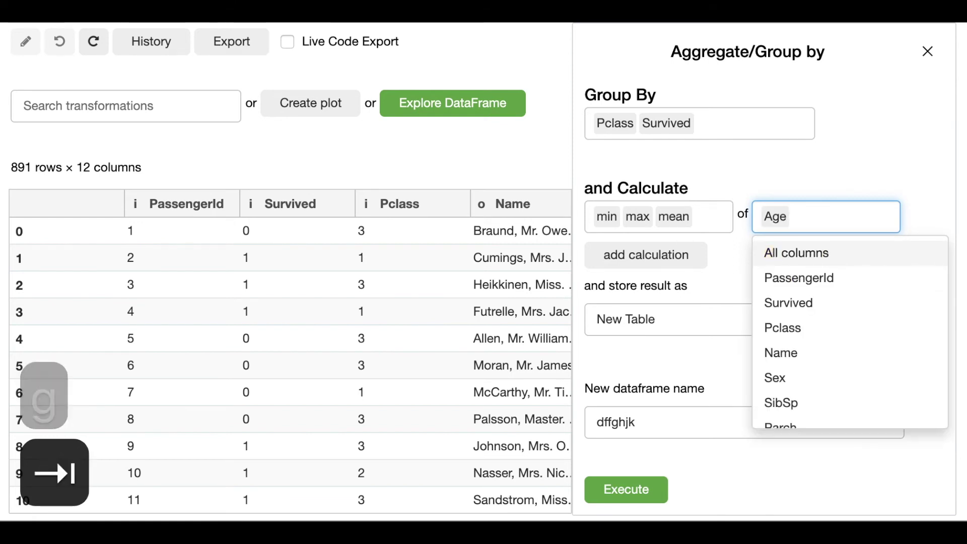
{"action": "type", "text": "fa"}
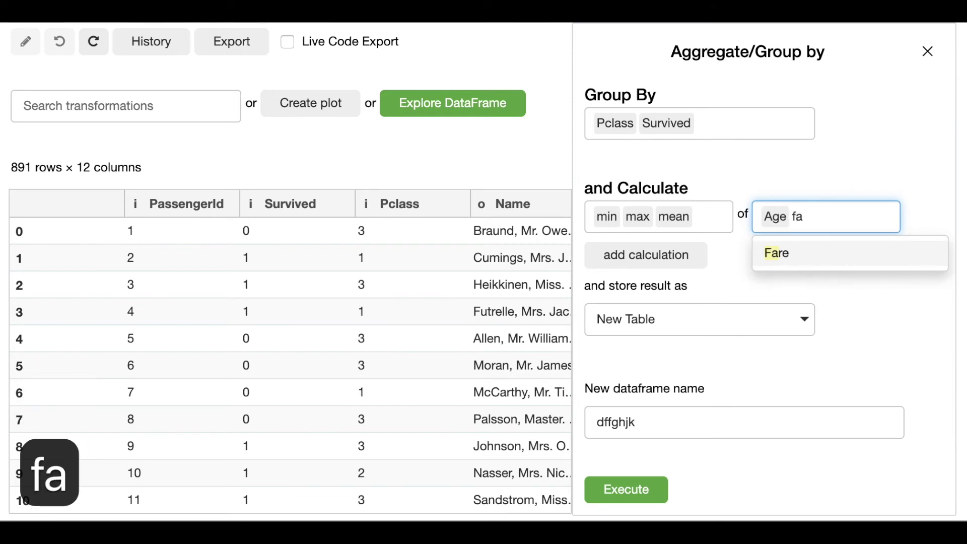
{"action": "key", "text": "Tab"}
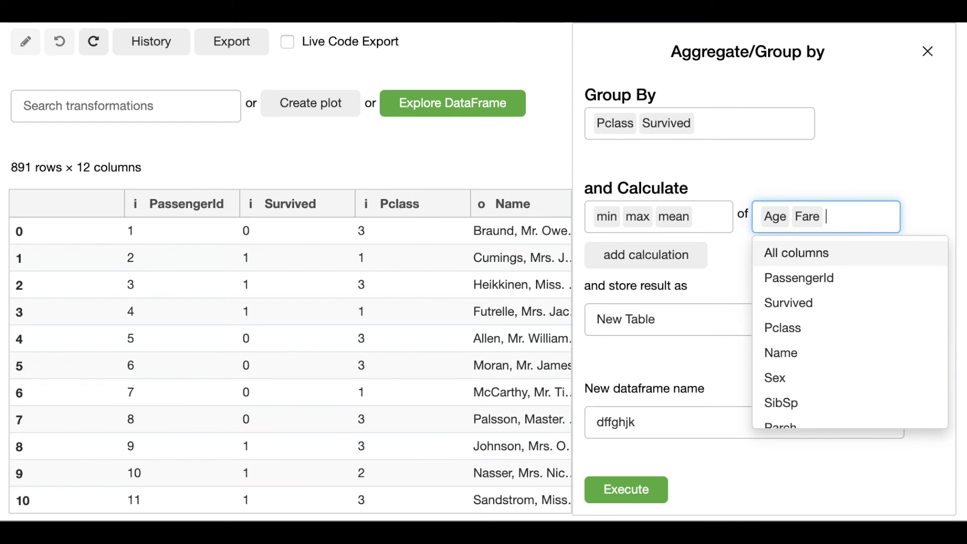
Add an empty second calculation row and remove it again, doing this twice.
{"action": "key", "text": "Tab"}
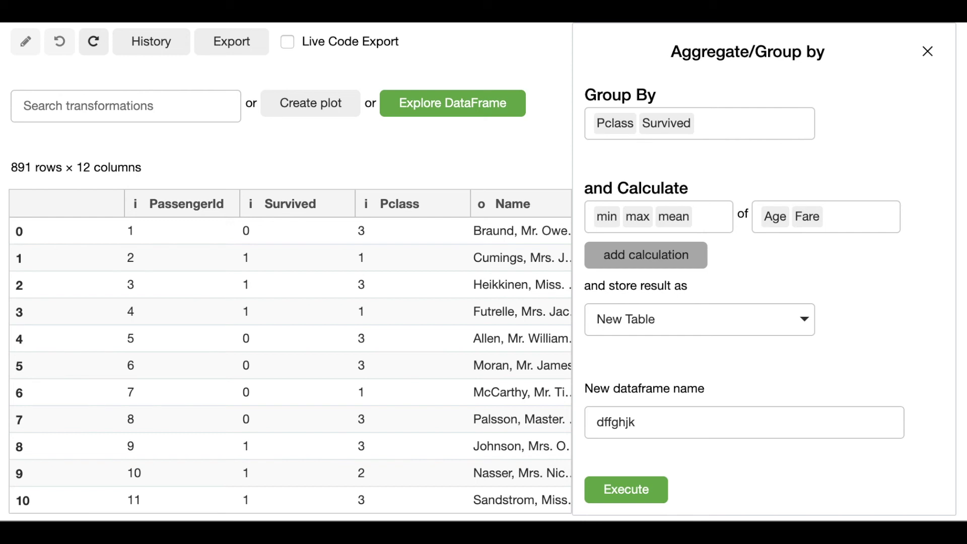
{"action": "key", "text": "space"}
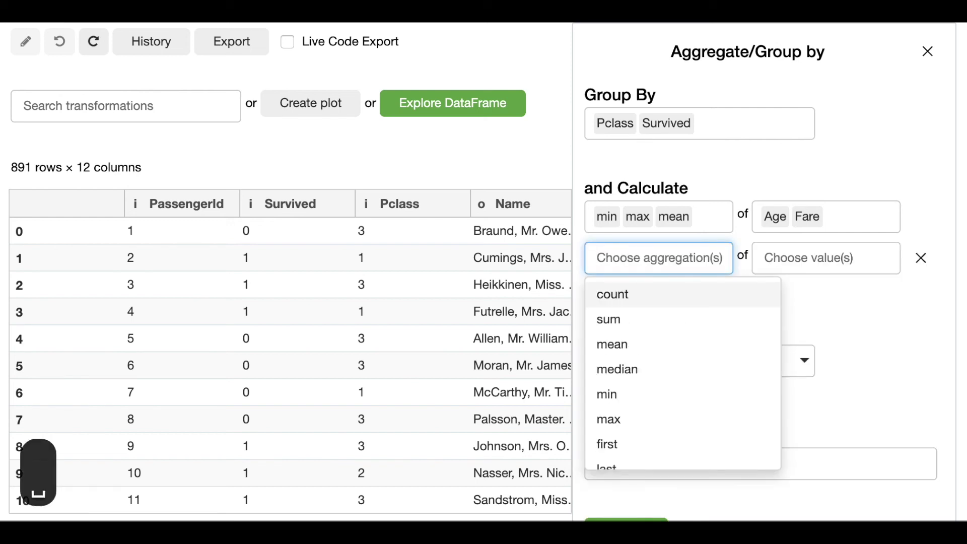
{"action": "key", "text": "Tab"}
{"action": "key", "text": "Tab"}
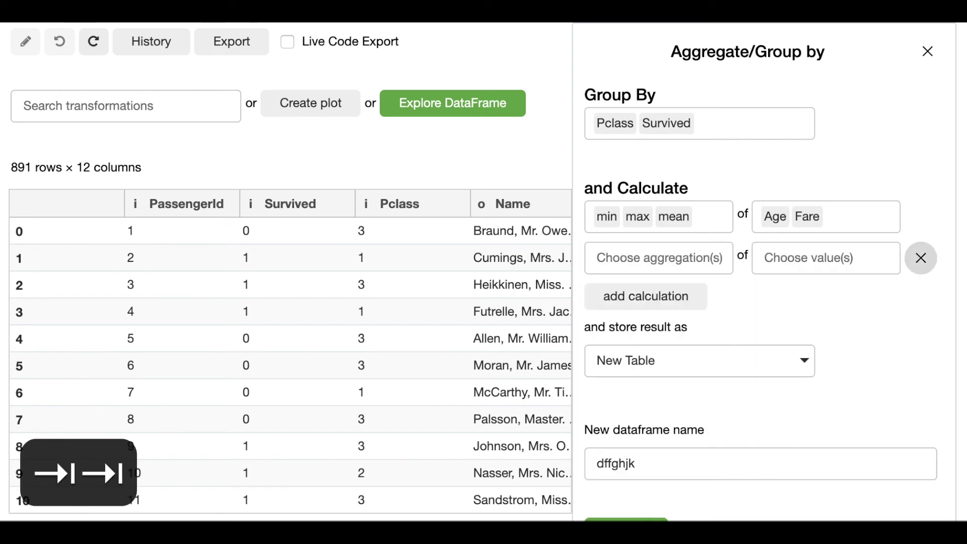
{"action": "key", "text": "shift+Tab"}
{"action": "key", "text": "shift+Tab"}
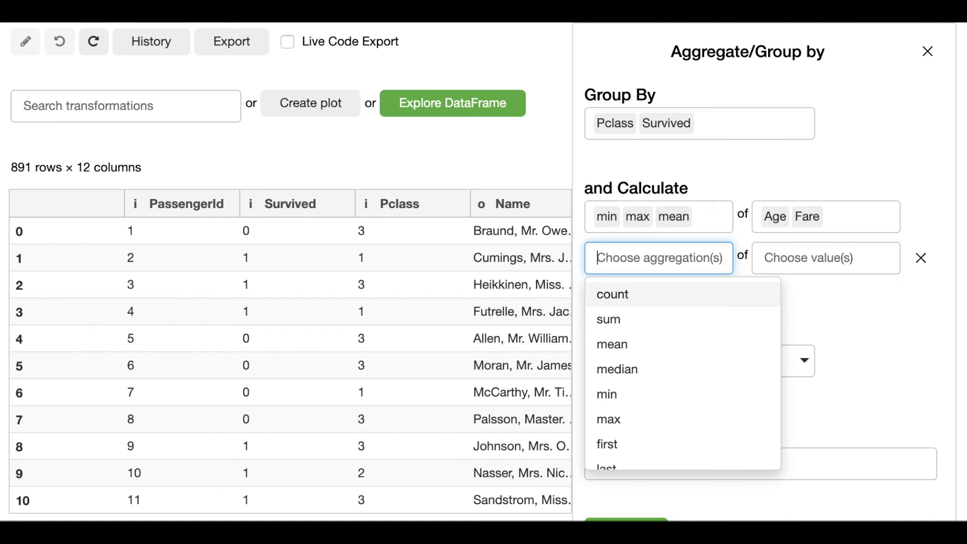
{"action": "key", "text": "Tab"}
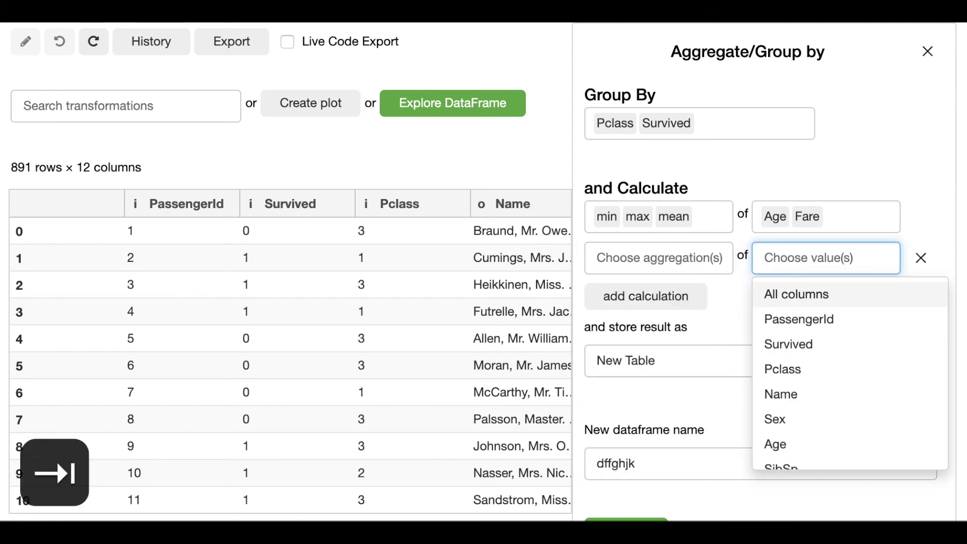
{"action": "key", "text": "Tab"}
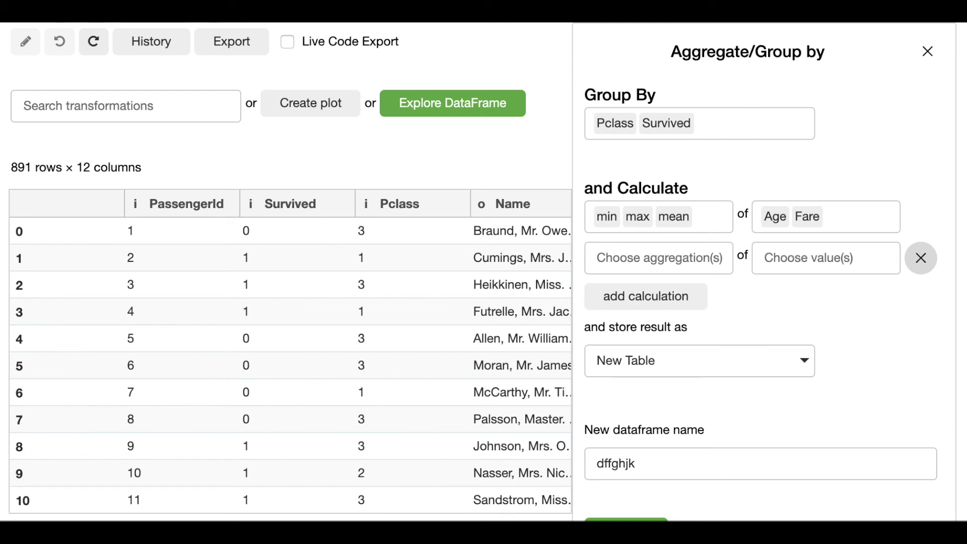
{"action": "key", "text": "space"}
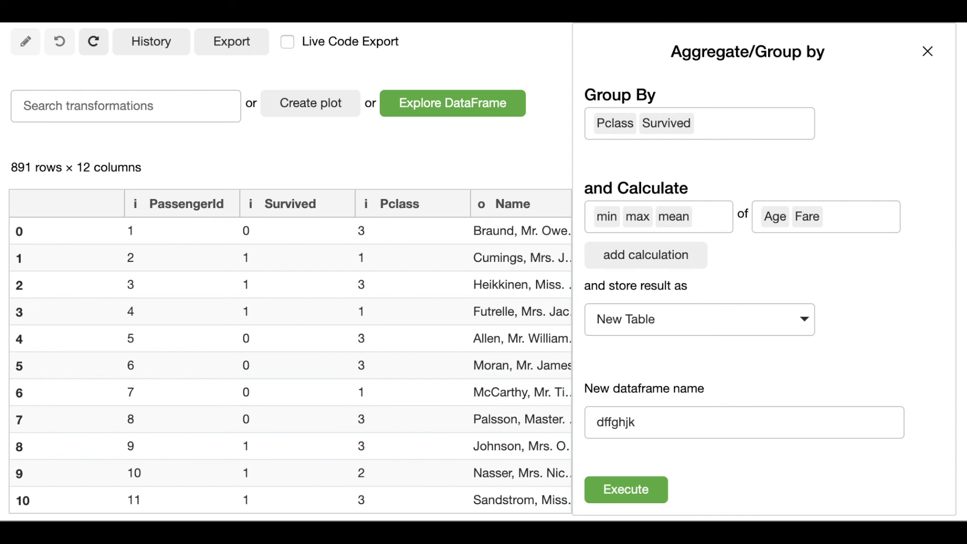
{"action": "key", "text": "Tab"}
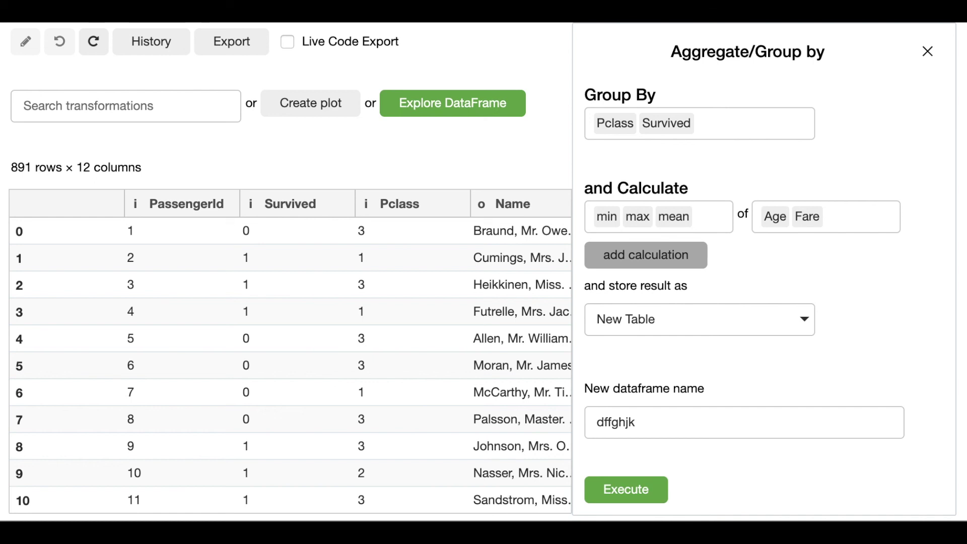
{"action": "key", "text": "space"}
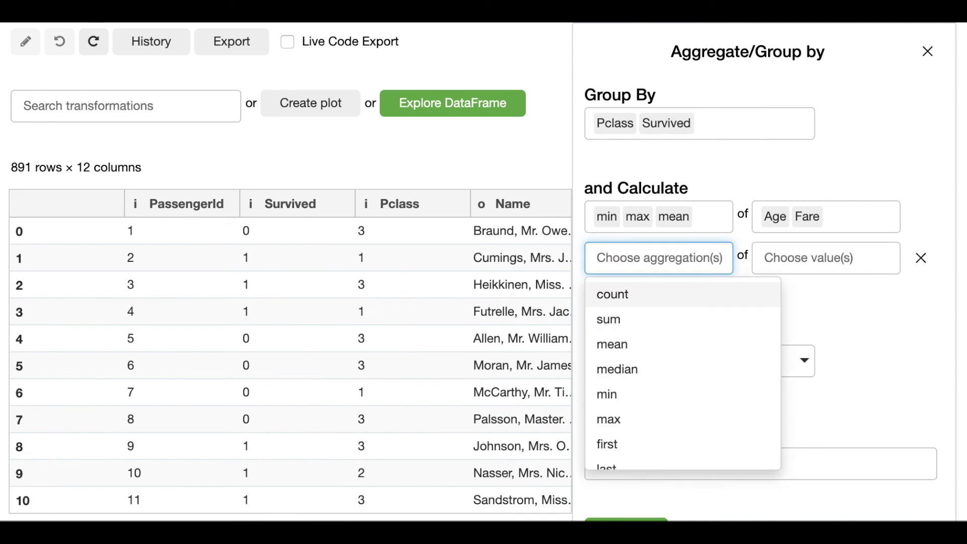
{"action": "key", "text": "Tab"}
{"action": "key", "text": "Tab"}
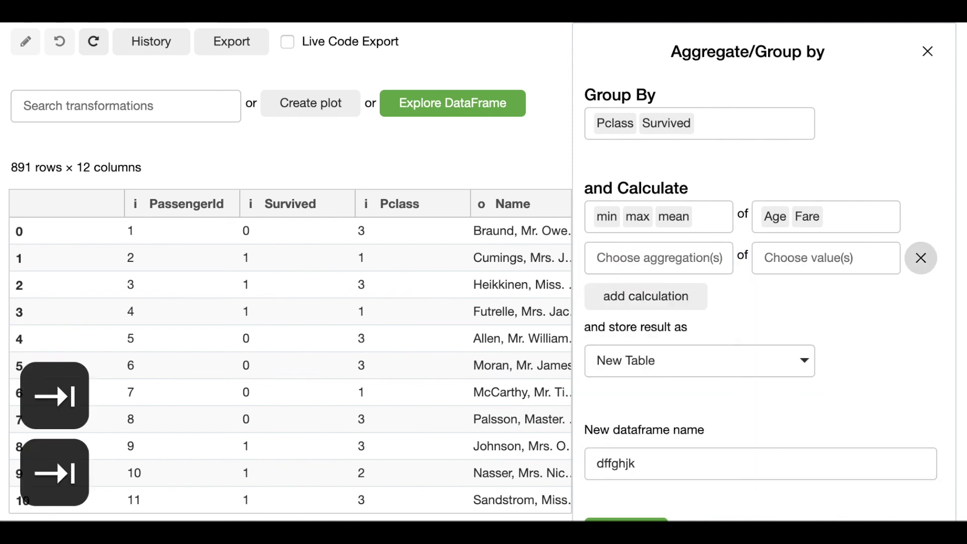
{"action": "key", "text": "space"}
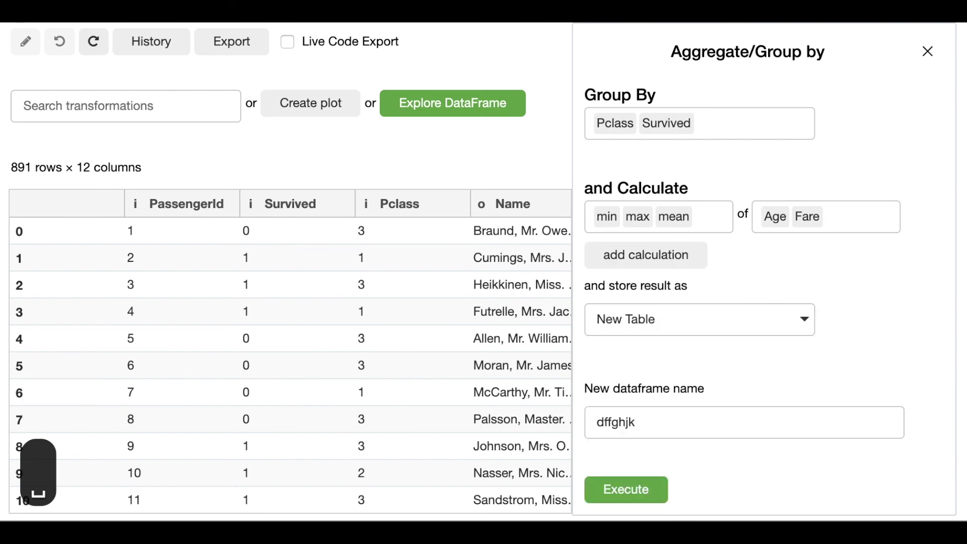
Set the result to be stored as New Columns and name the new dataframe df_aggregation.
{"action": "key", "text": "Tab"}
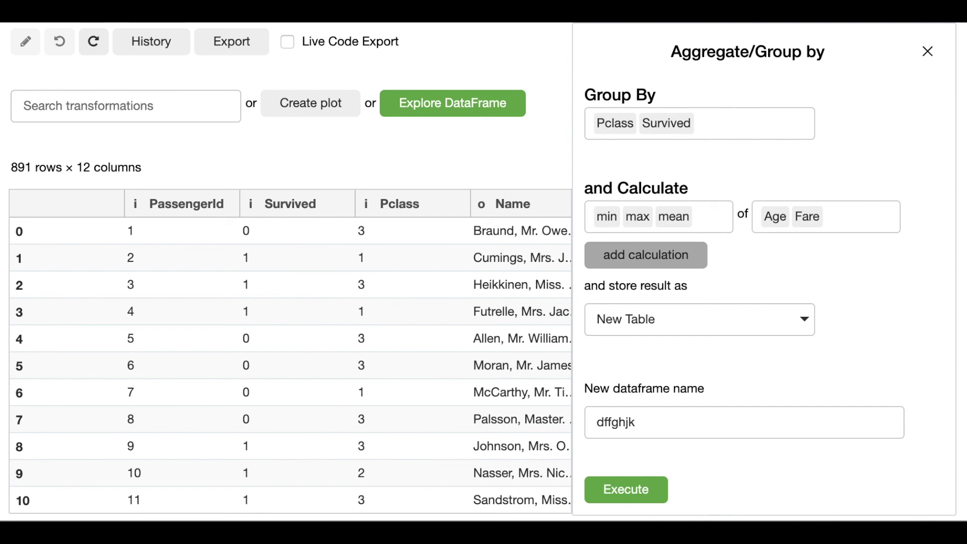
{"action": "key", "text": "Tab"}
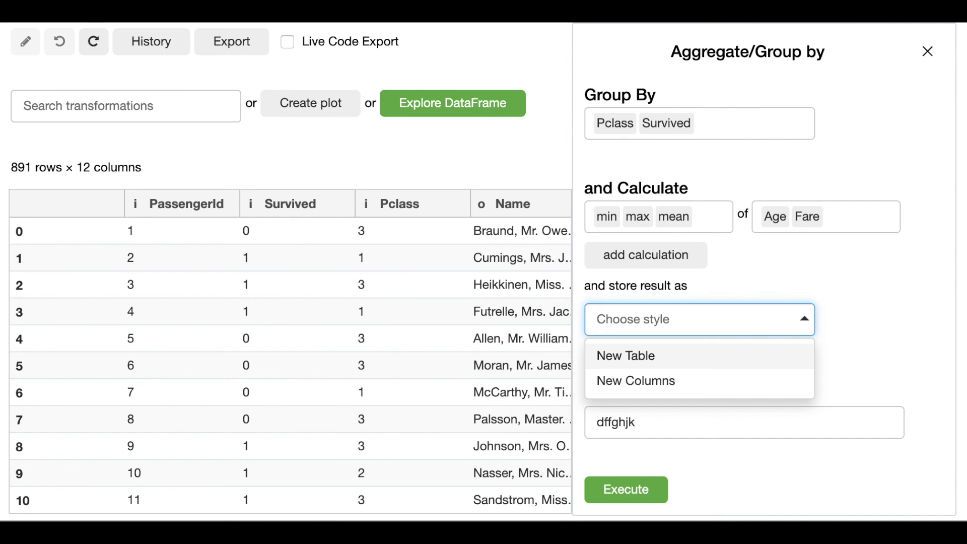
{"action": "type", "text": "co"}
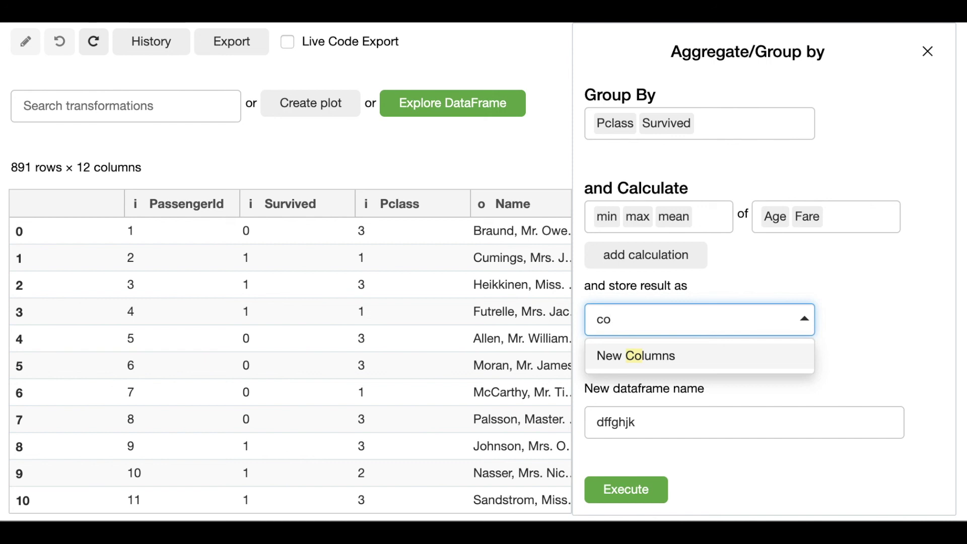
{"action": "key", "text": "Tab"}
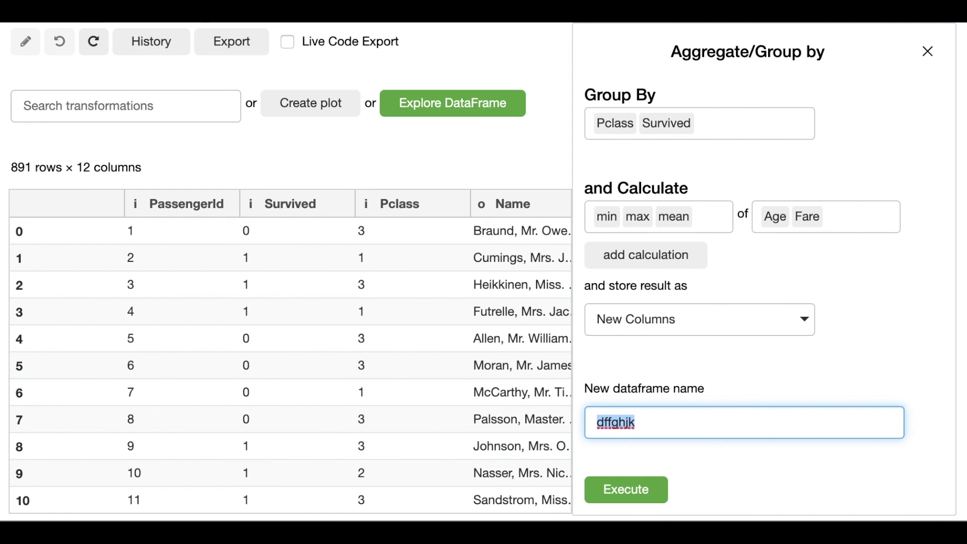
{"action": "type", "text": "df"}
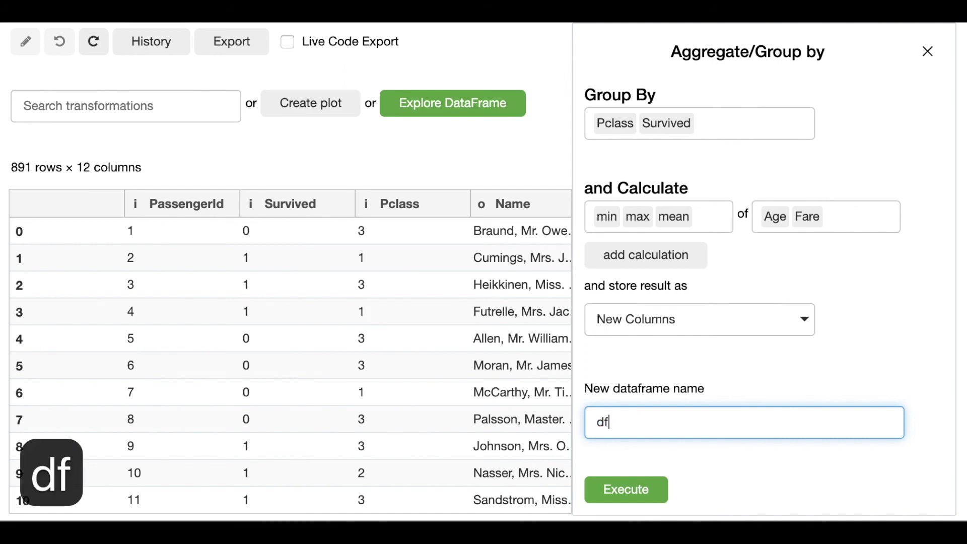
{"action": "type", "text": "_aggregation"}
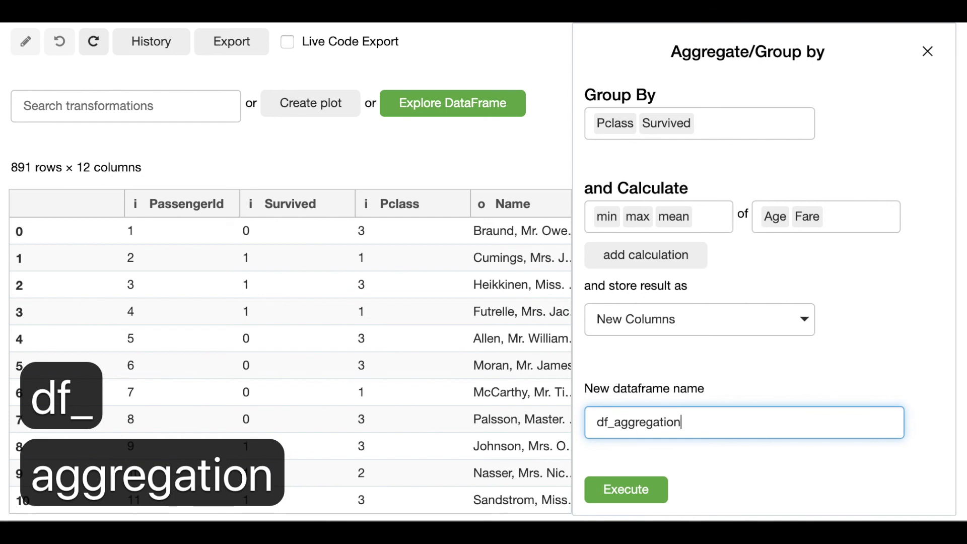